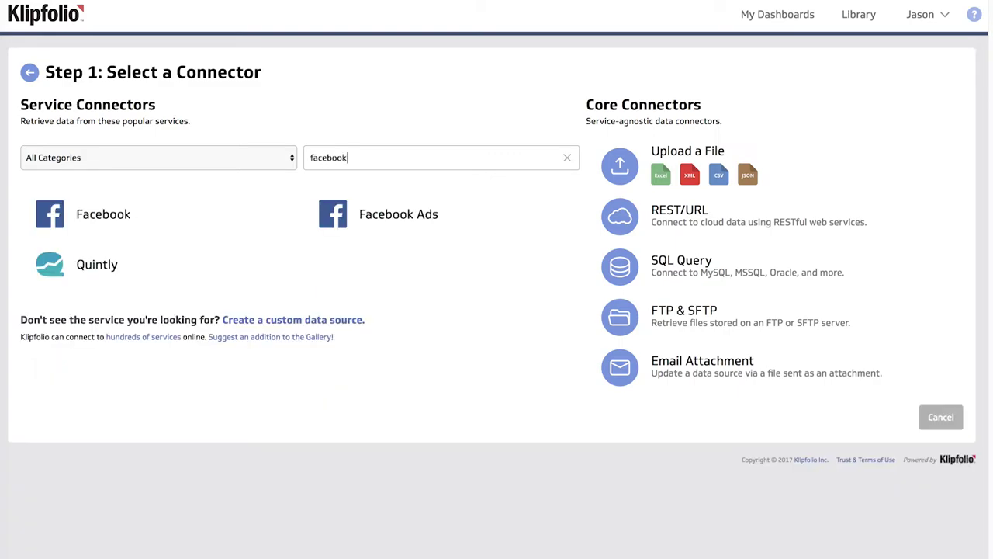
Step: Retrieve the Active Campaigns data from the Facebook Ads connector with the already connected account and basic settings
left_click(401, 225)
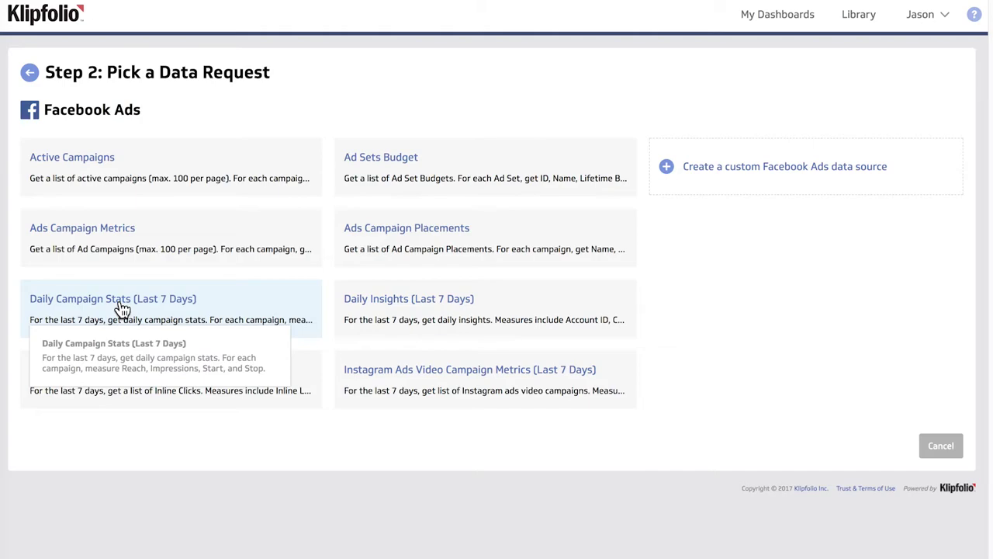
left_click(113, 169)
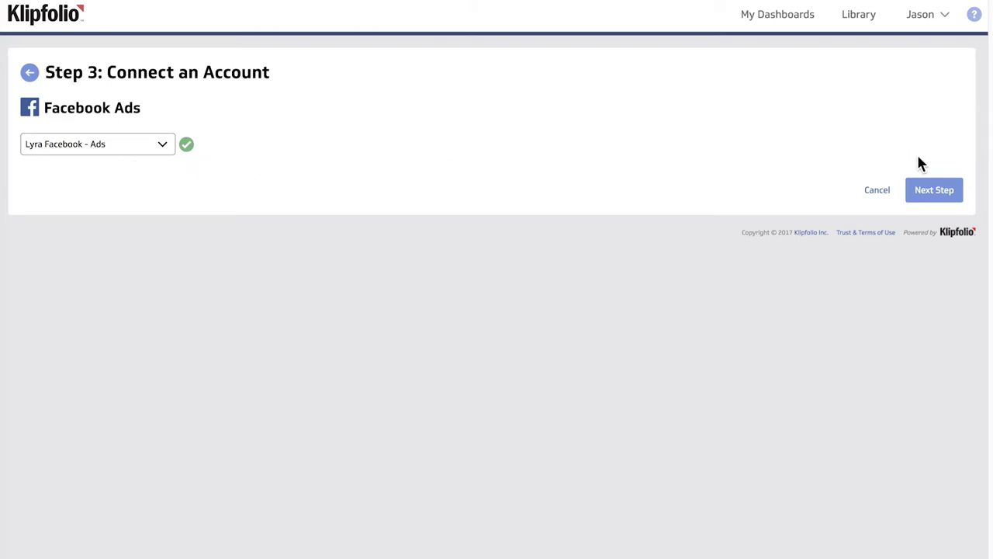
left_click(936, 193)
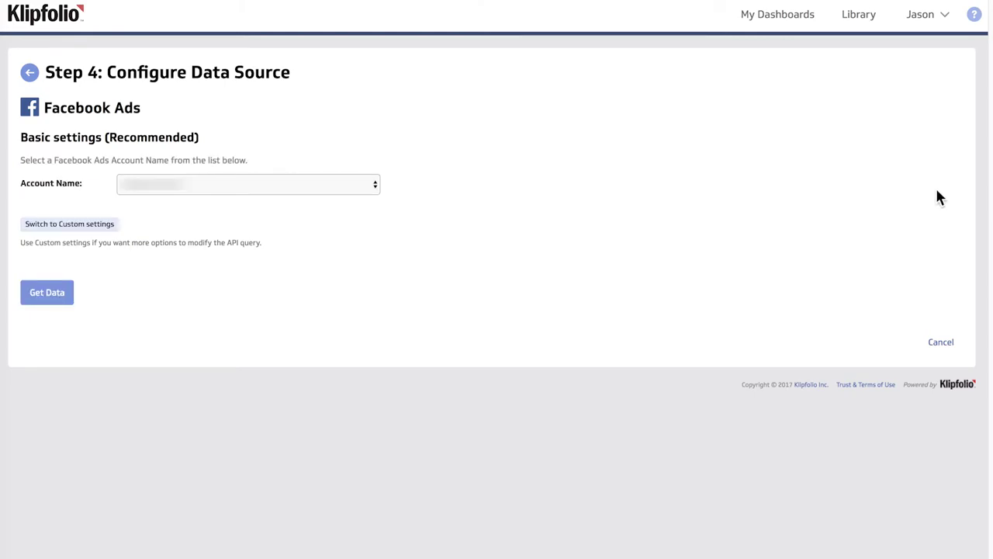
left_click(69, 295)
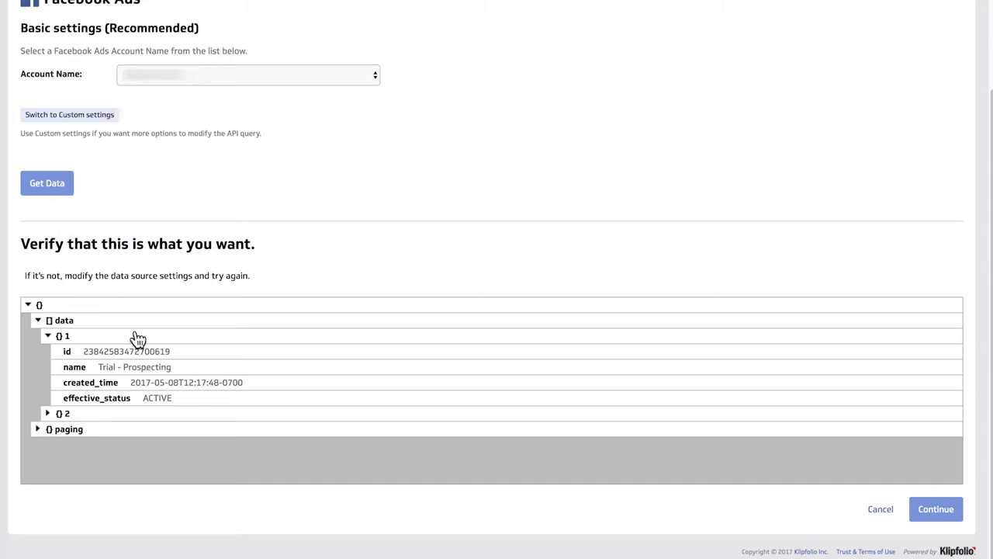
Step: Inspect both campaign records in the retrieved data and accept the result for the new data source
left_click(48, 336)
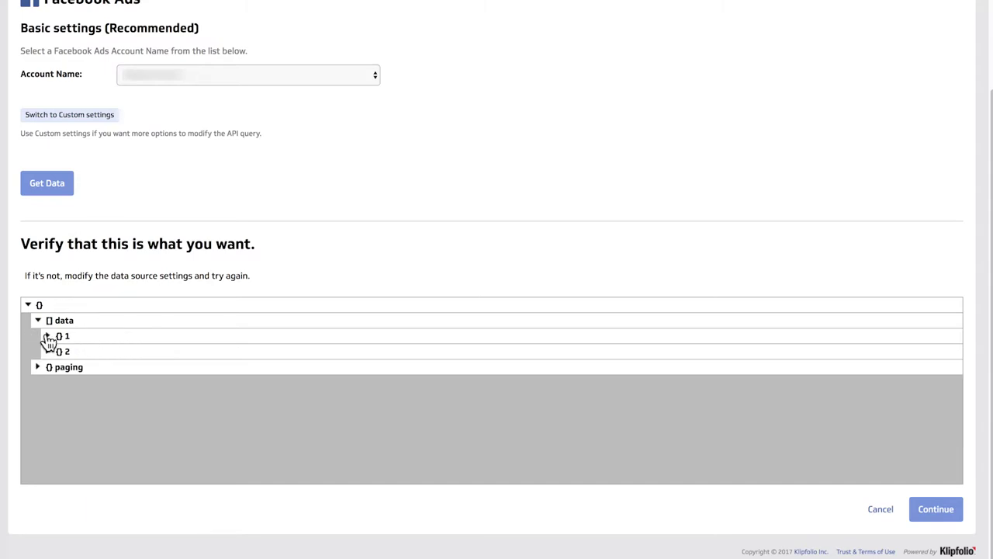
left_click(48, 337)
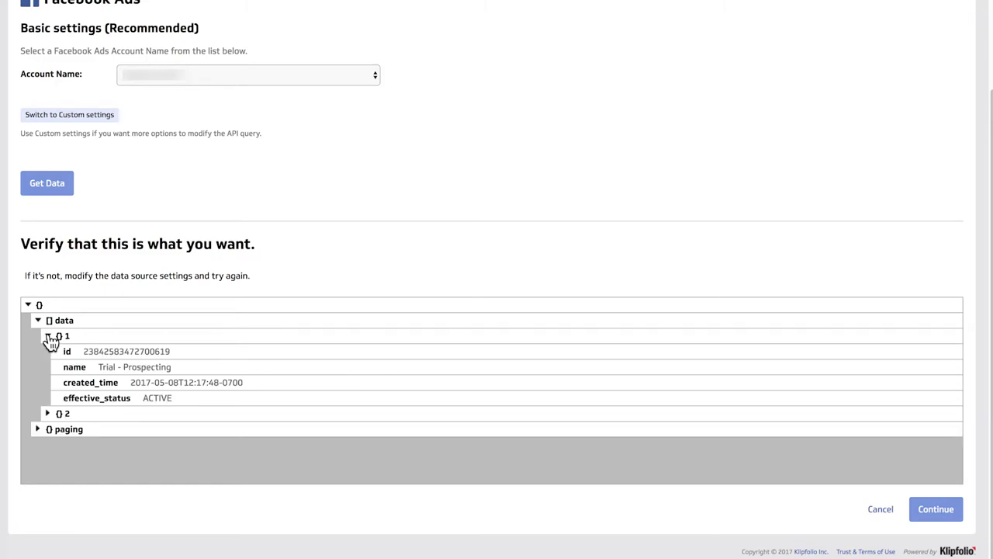
left_click(48, 413)
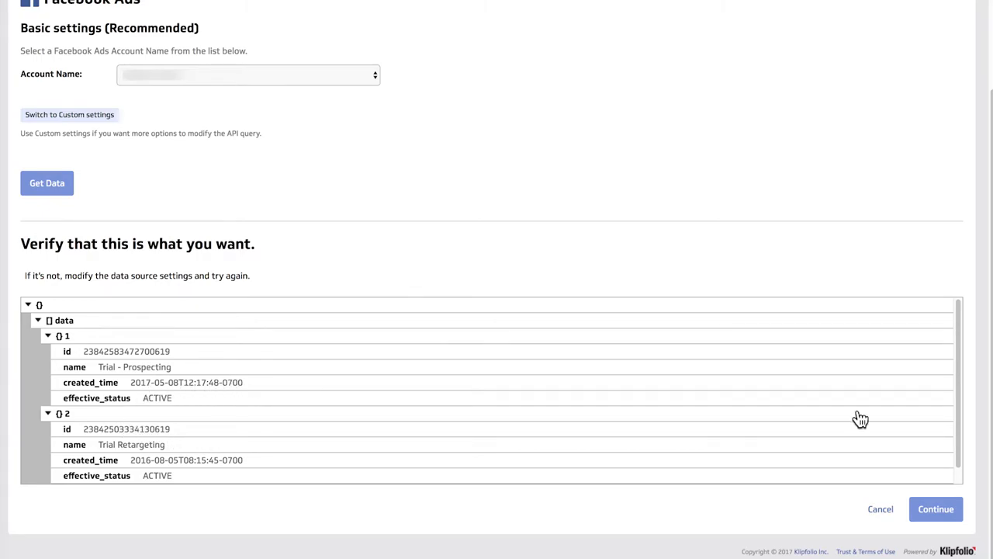
left_click(937, 509)
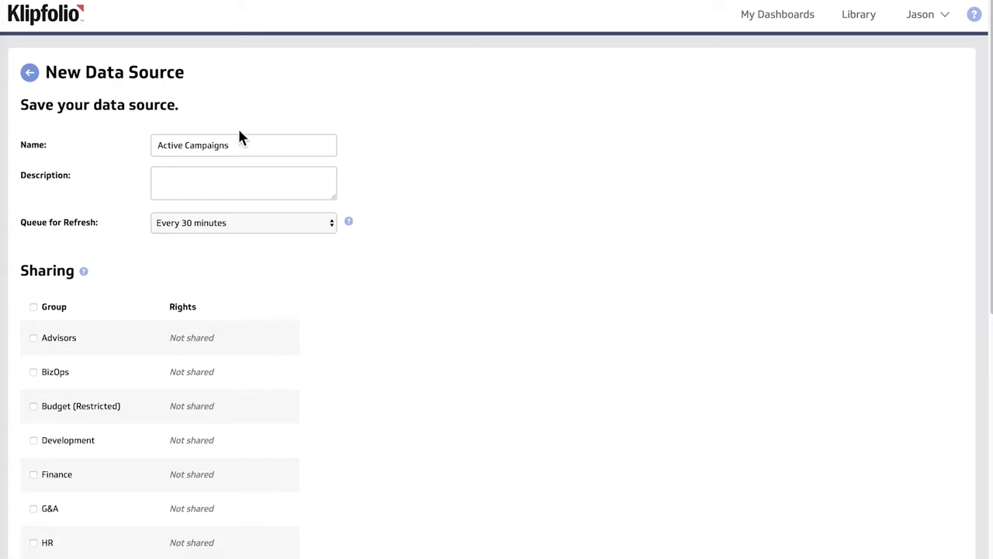
Step: Name the data source Active Campaigns2 and save it, going on to build a Klip from it
left_click(327, 149)
type("2")
scroll(875, 324, "down", 5)
scroll(924, 473, "down", 2)
left_click(939, 509)
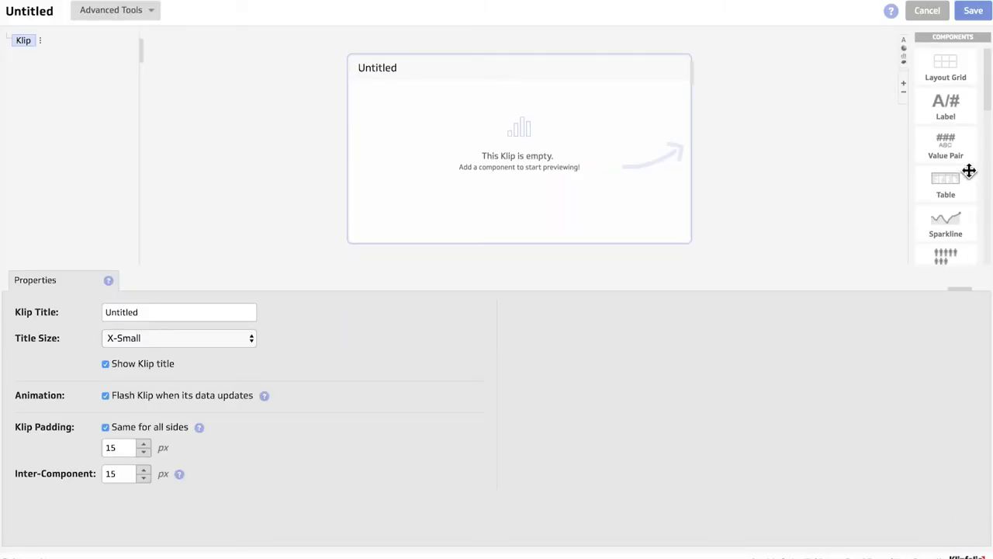
Step: Add a User Input Control to the empty Klip, using campaign name for its labels and campaign id for its values, and test its drop-down
left_click_drag(985, 84, 989, 233)
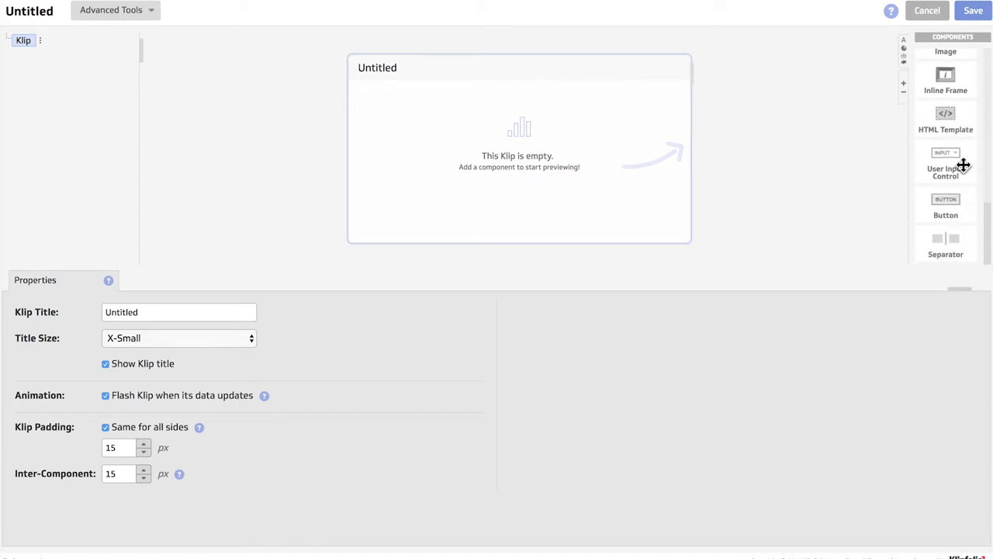
left_click_drag(954, 162, 499, 141)
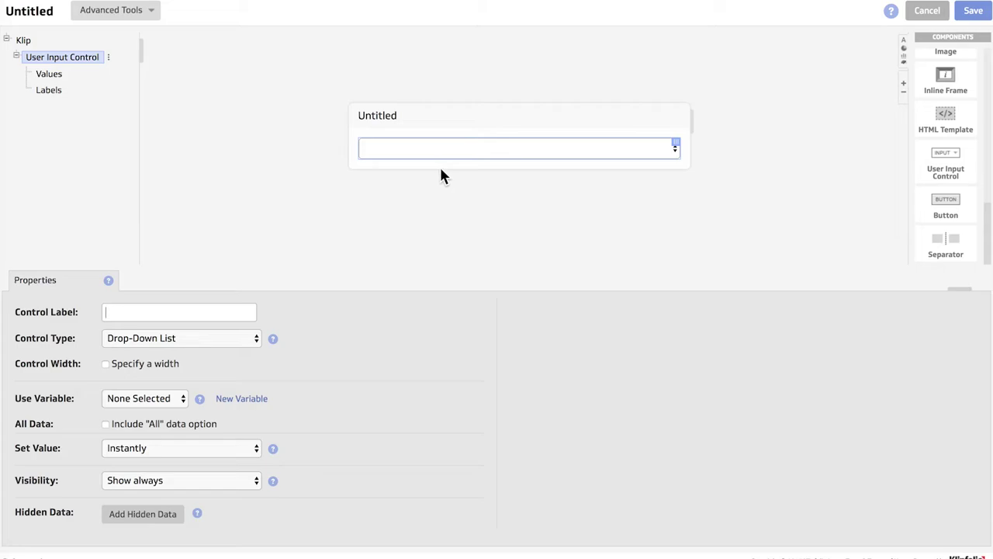
left_click(48, 93)
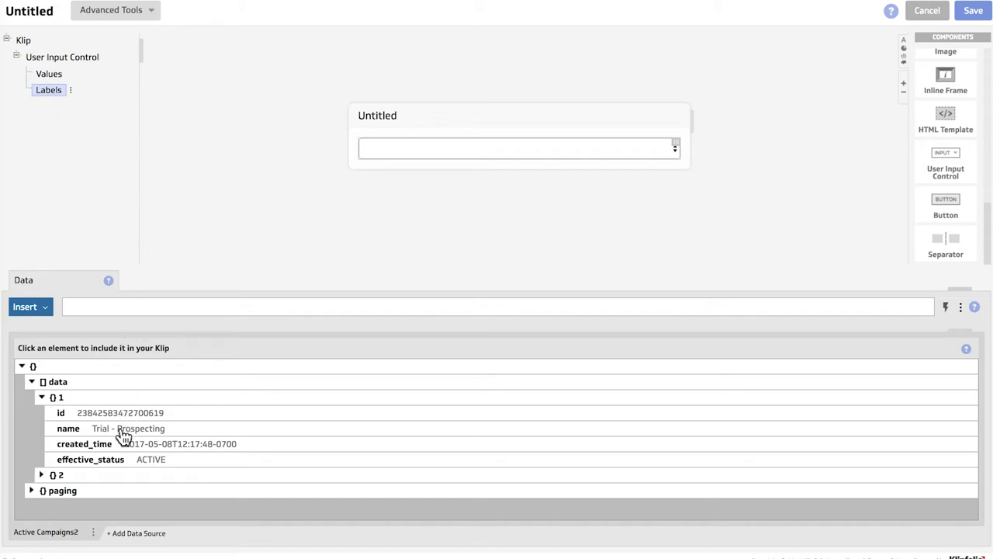
left_click(123, 437)
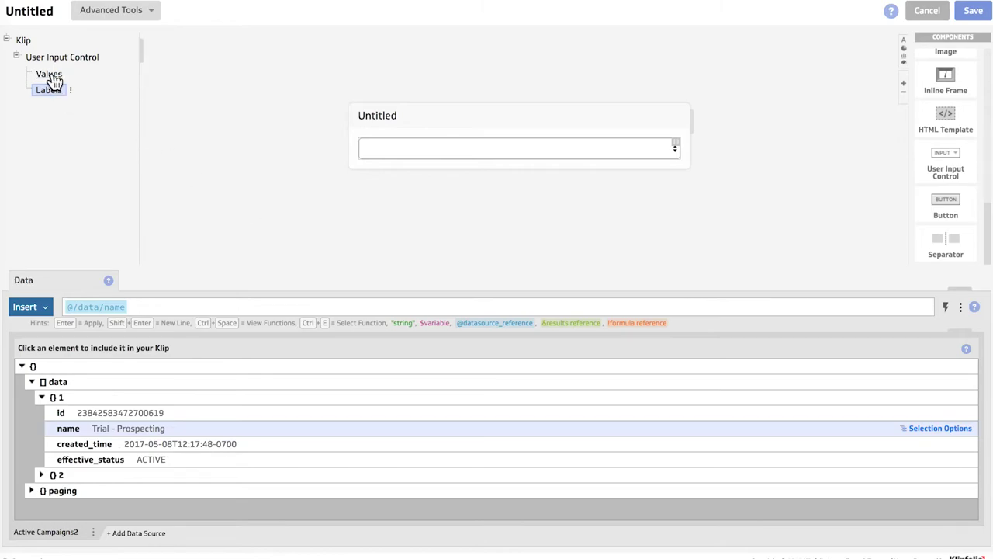
left_click(51, 75)
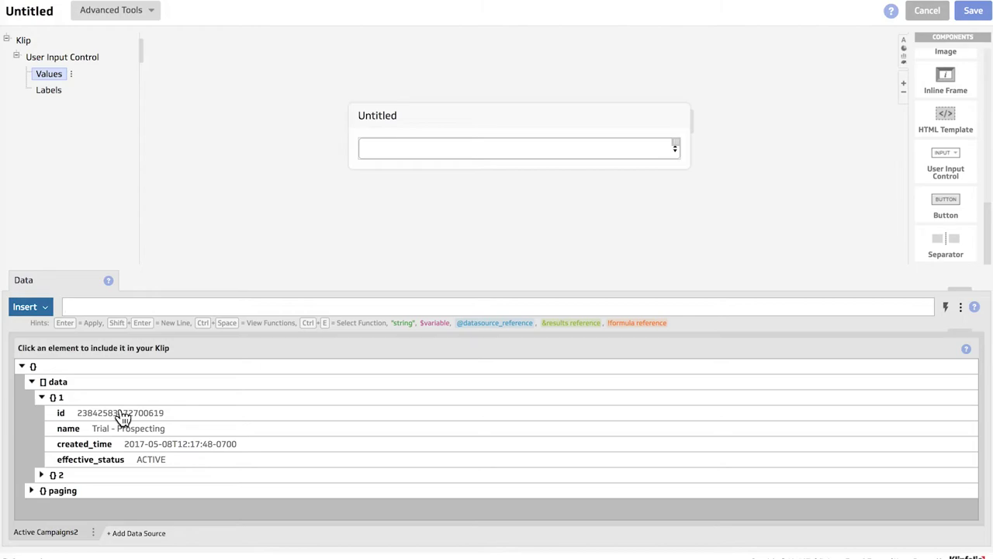
left_click(122, 418)
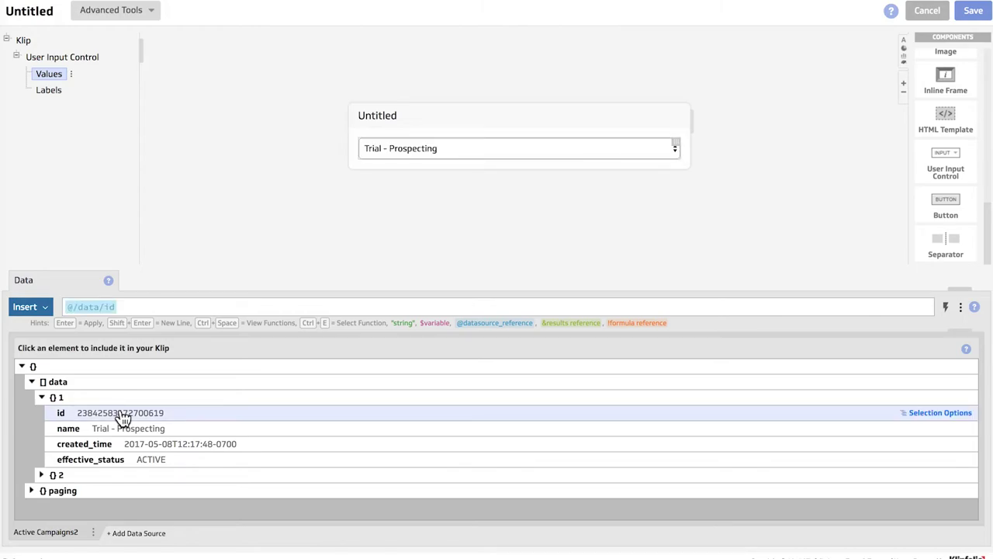
left_click(442, 149)
left_click(444, 156)
left_click(443, 147)
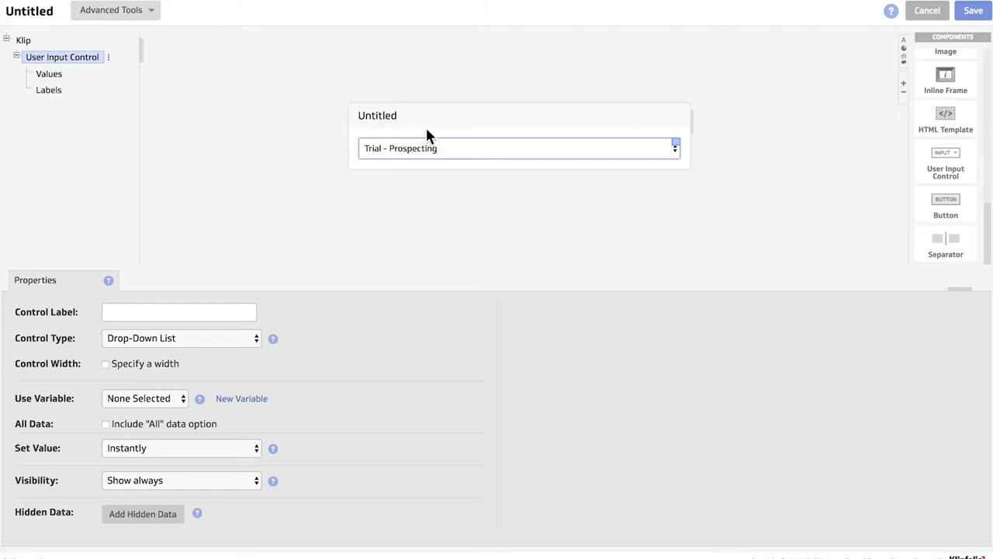
Step: Add a Table component below the campaign drop-down and a Bar/Line Chart below the table
scroll(944, 114, "up", 5)
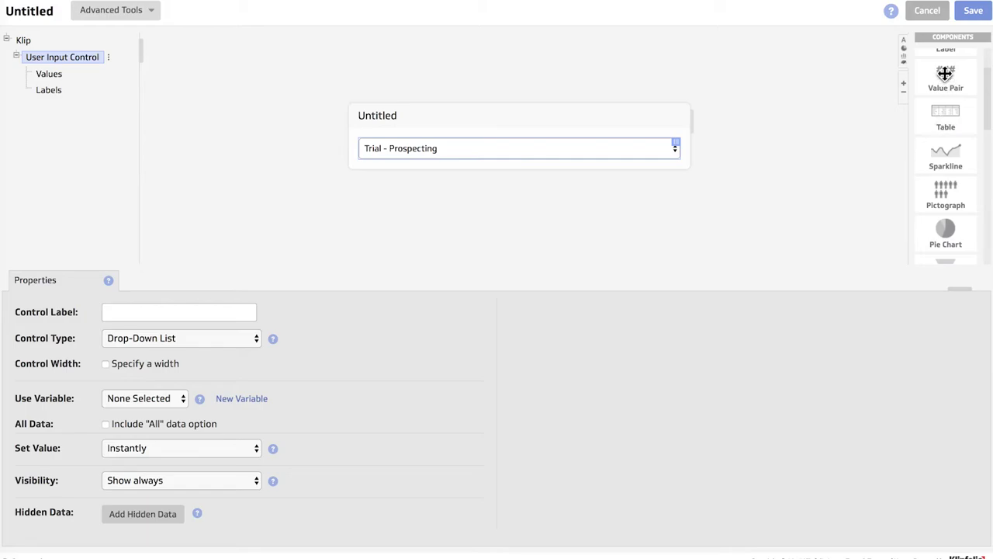
left_click_drag(945, 113, 497, 188)
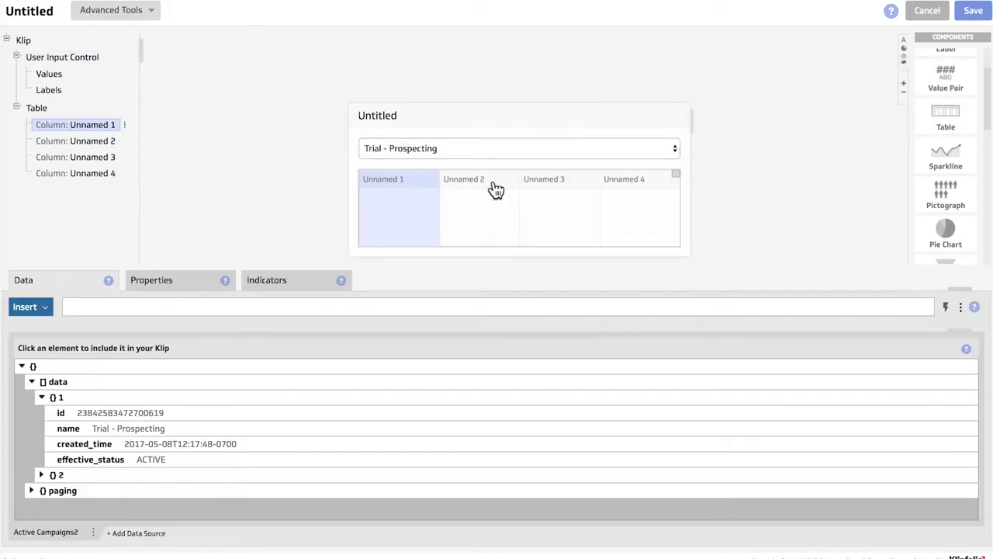
scroll(956, 172, "down", 8)
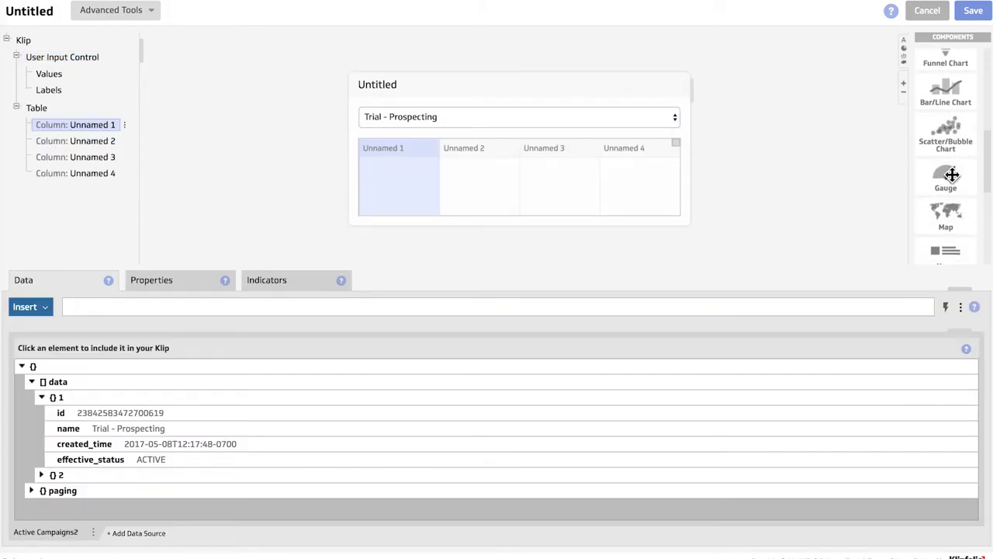
scroll(953, 177, "down", 1)
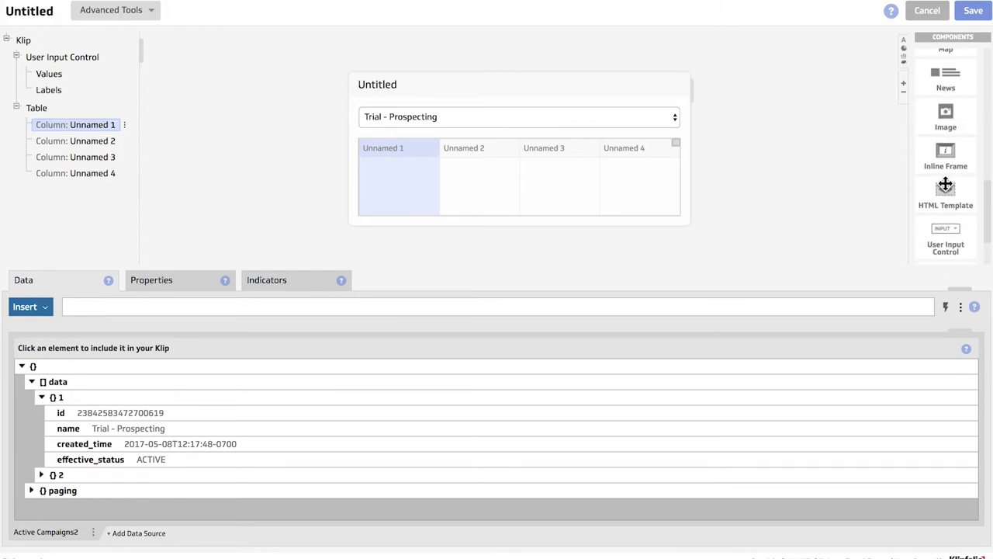
scroll(945, 184, "up", 5)
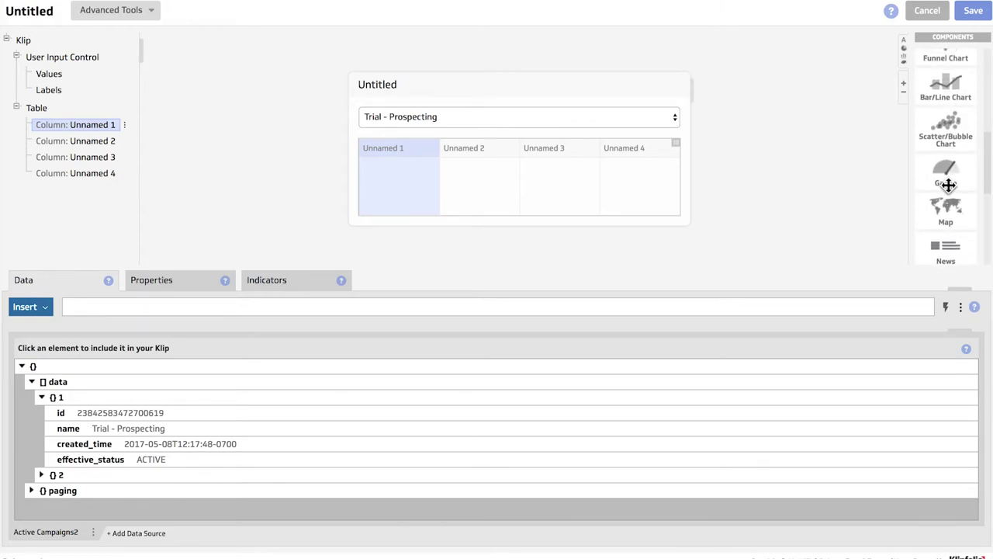
left_click_drag(942, 87, 476, 236)
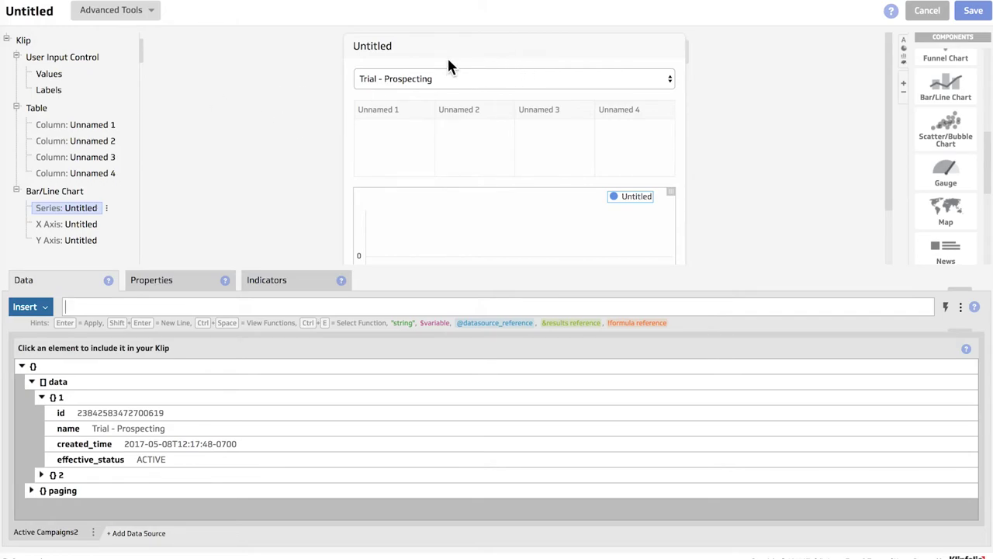
Step: Create a new variable named Ads_test for the User Input Control, leaving its Klip Editor value empty
left_click(83, 59)
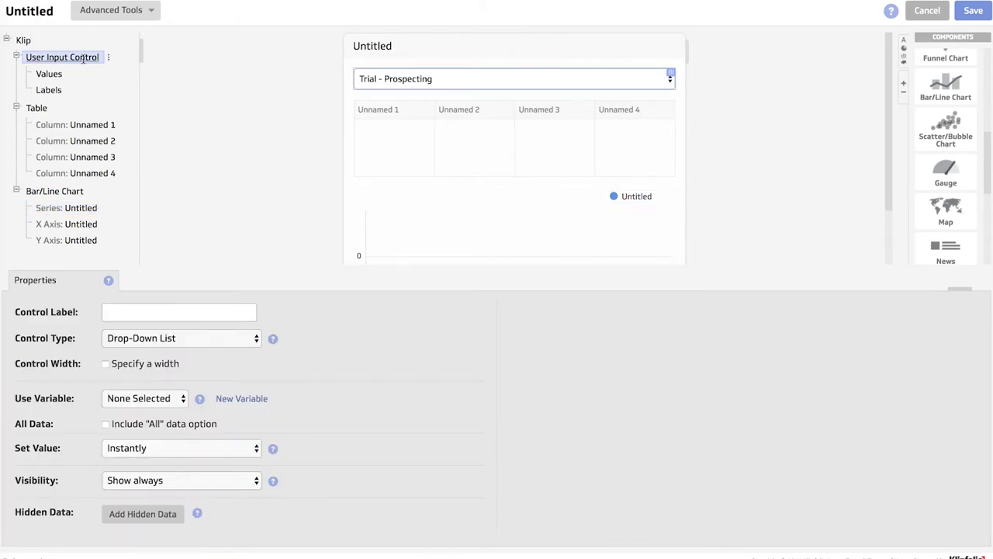
left_click(247, 401)
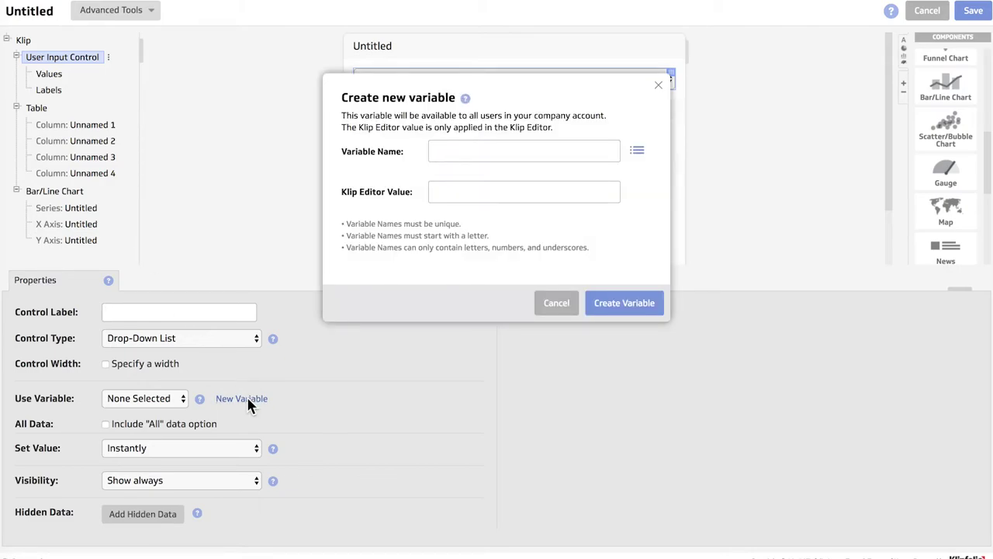
type("Ads")
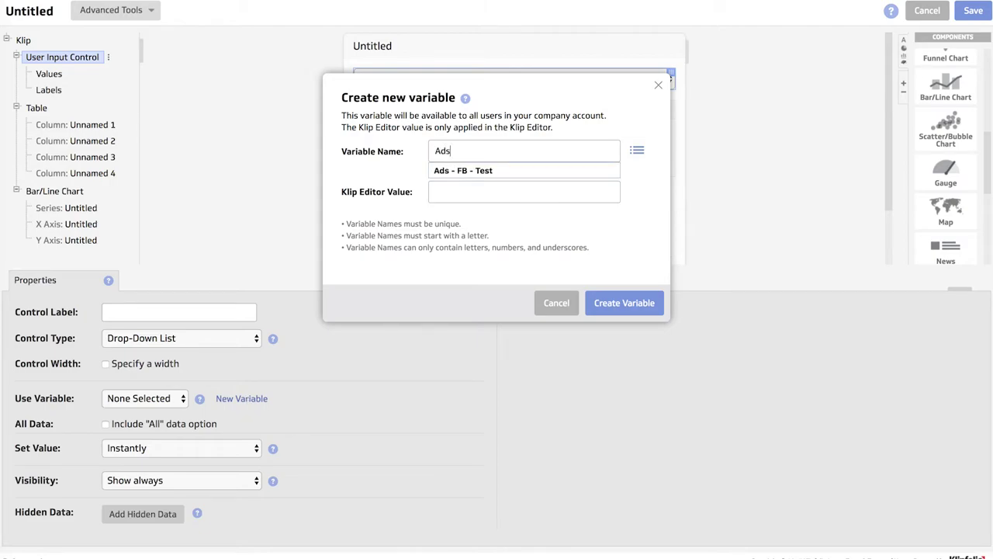
type("_test")
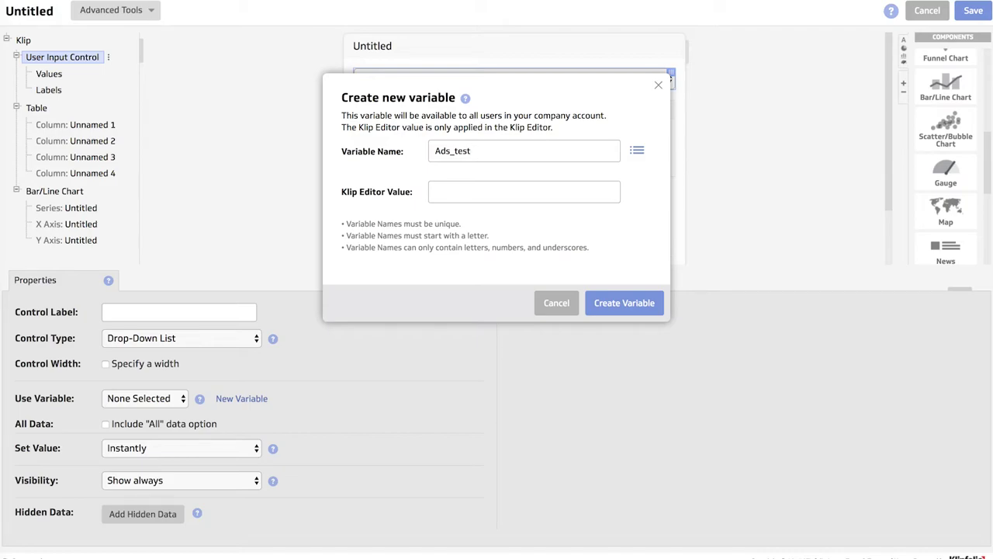
left_click(635, 303)
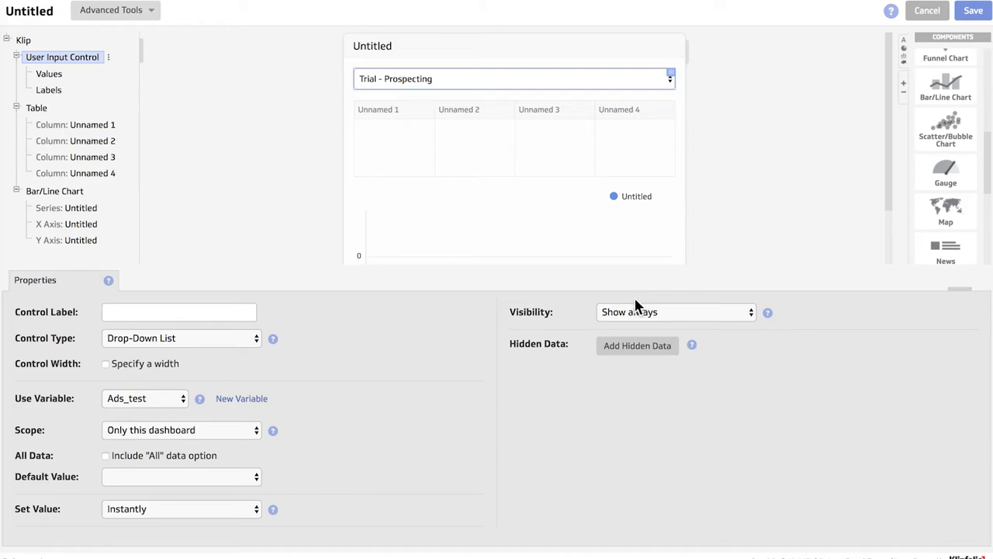
Step: Save the Klip under the name FB Ads Dynamic Data Source
left_click(979, 16)
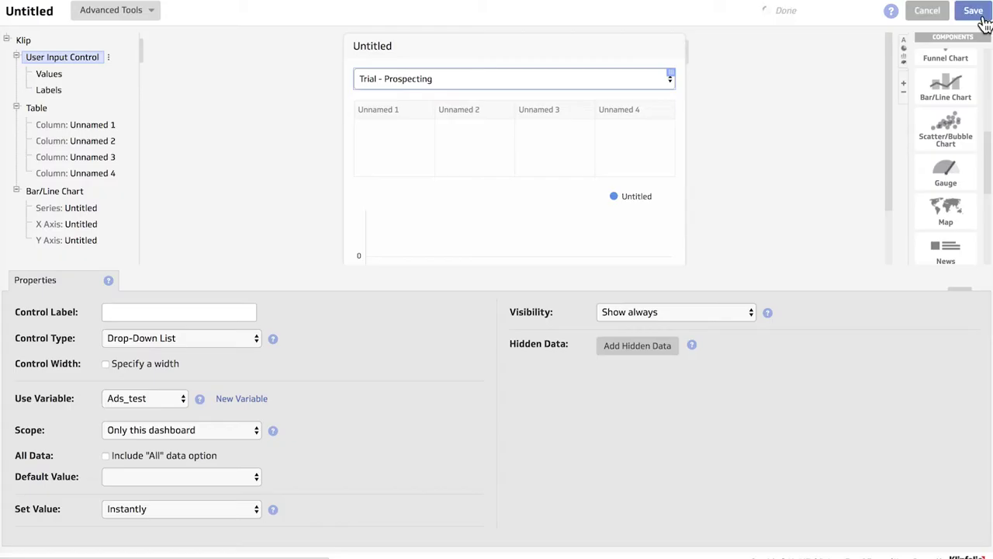
type("FB Ads Dynamic Data Source")
key("Return")
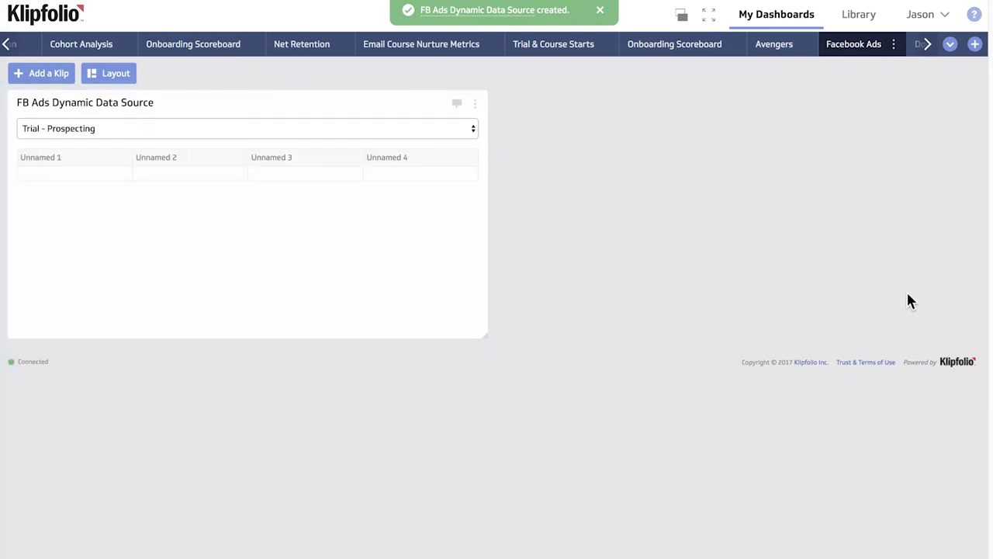
Step: Start another new data source from the library with the Facebook Ads connector and the Daily Campaign Stats (Last 7 Days) request
left_click(857, 15)
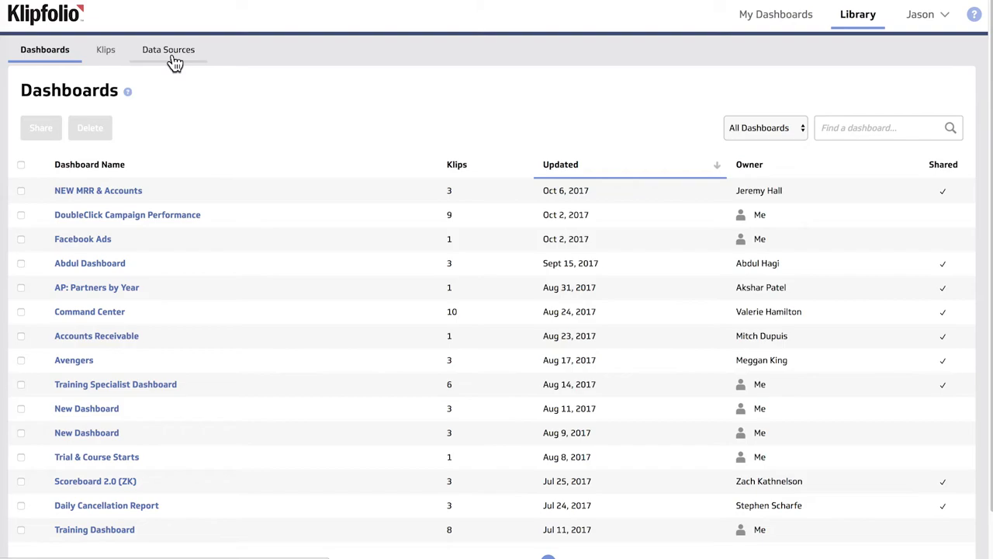
left_click(176, 55)
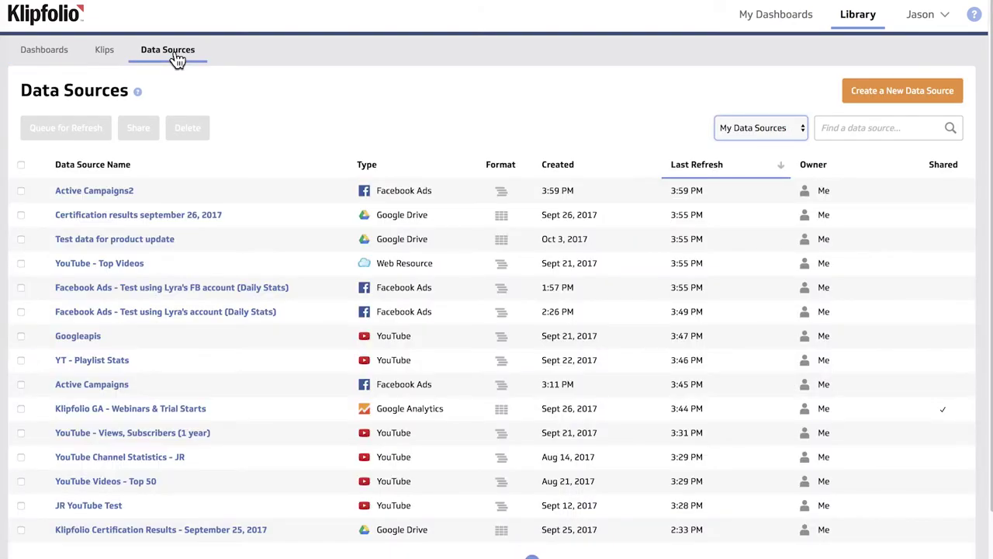
left_click(920, 100)
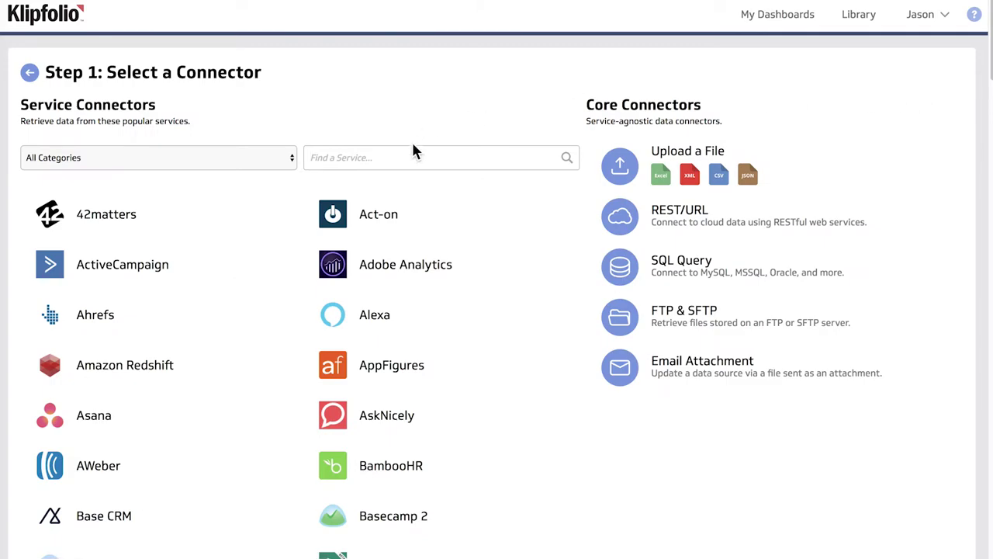
type("facebook")
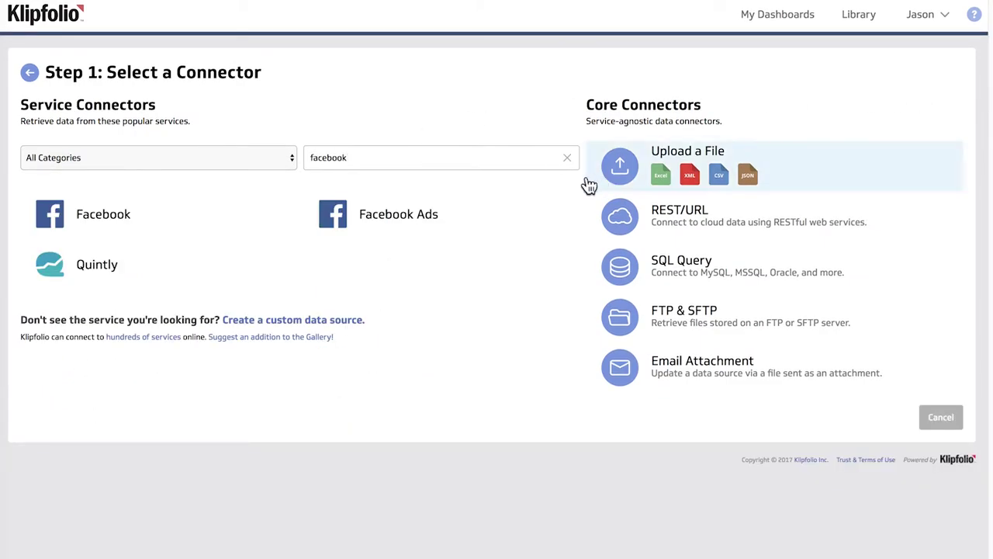
left_click(450, 220)
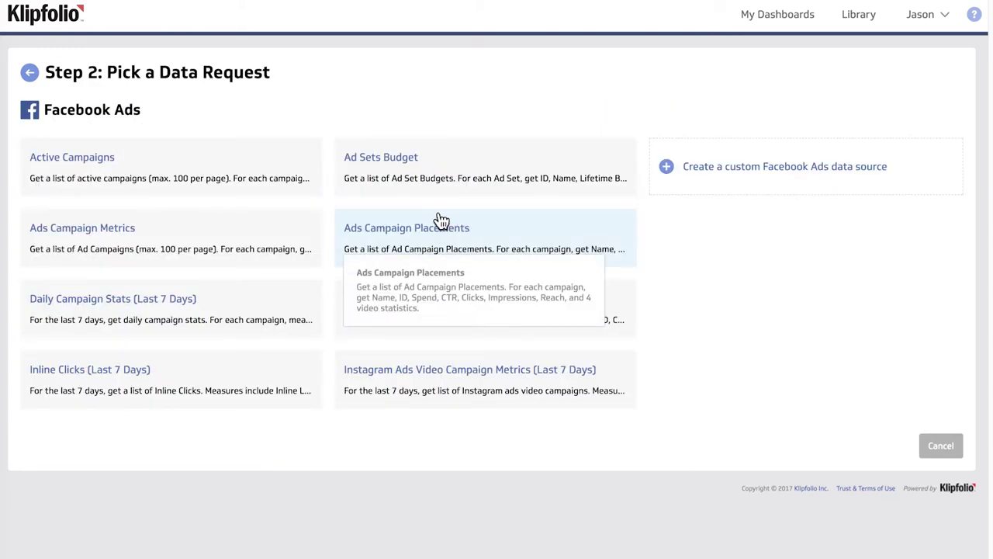
left_click(161, 314)
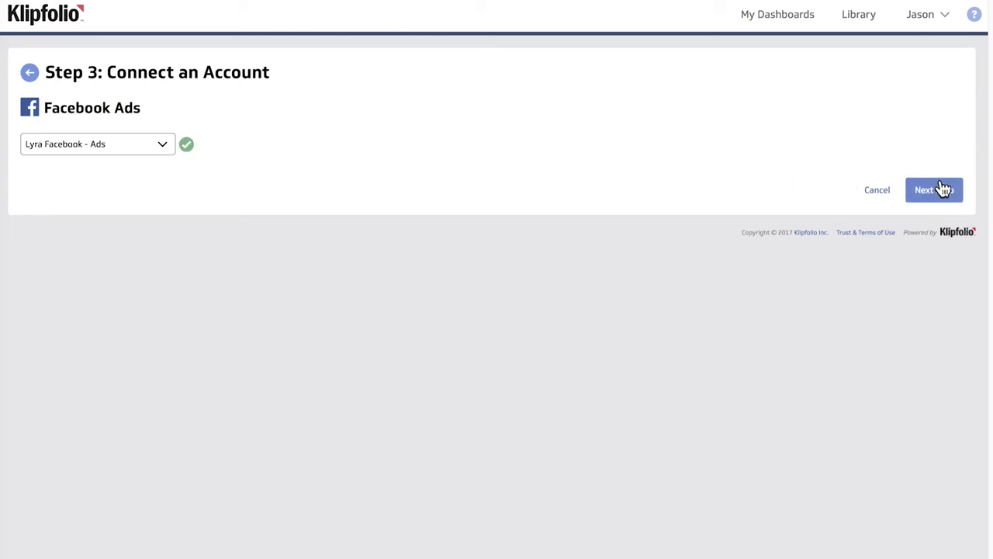
Step: Switch the Facebook Ads data source to custom settings and replace the campaign ID in the query URL with {props.Ads_test}
left_click(942, 189)
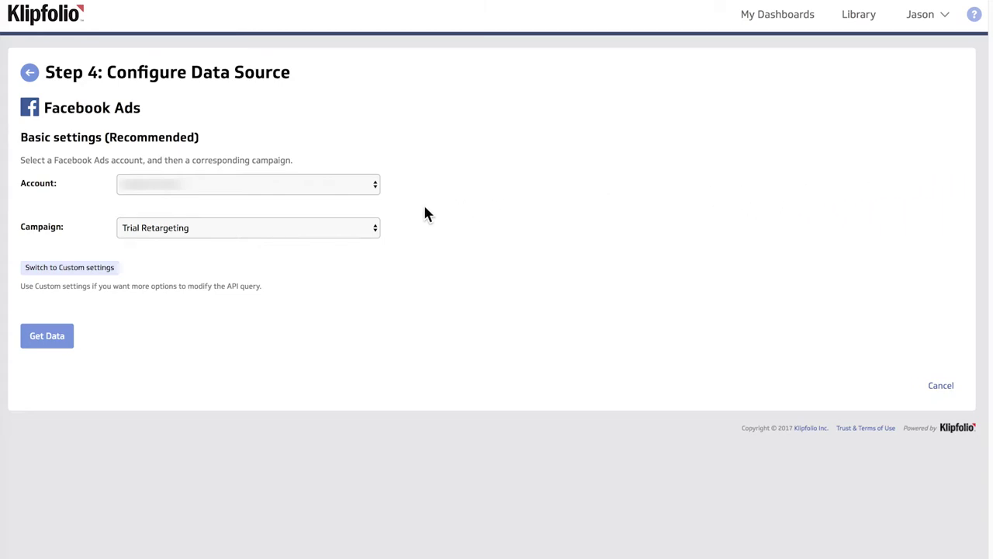
left_click(73, 272)
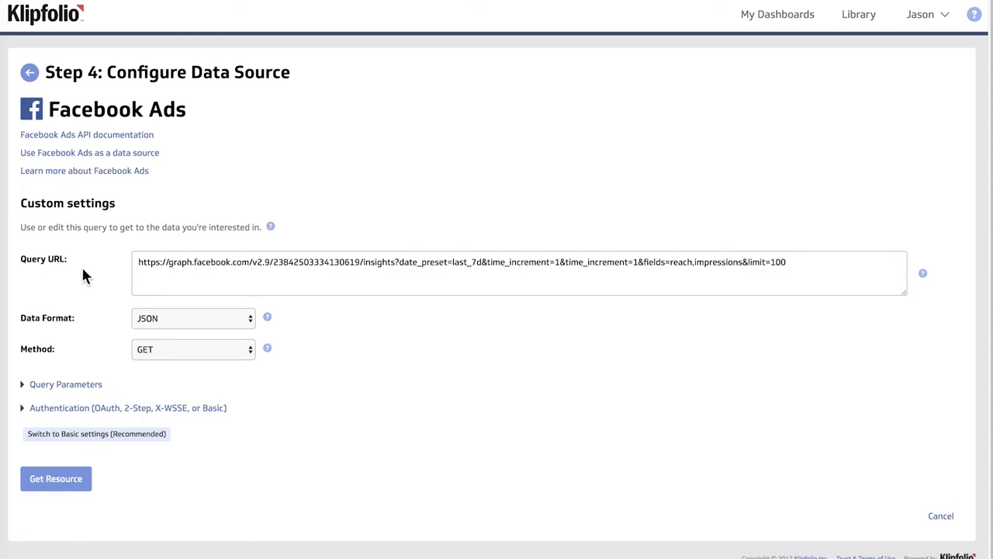
left_click(272, 262)
left_click_drag(273, 264, 359, 267)
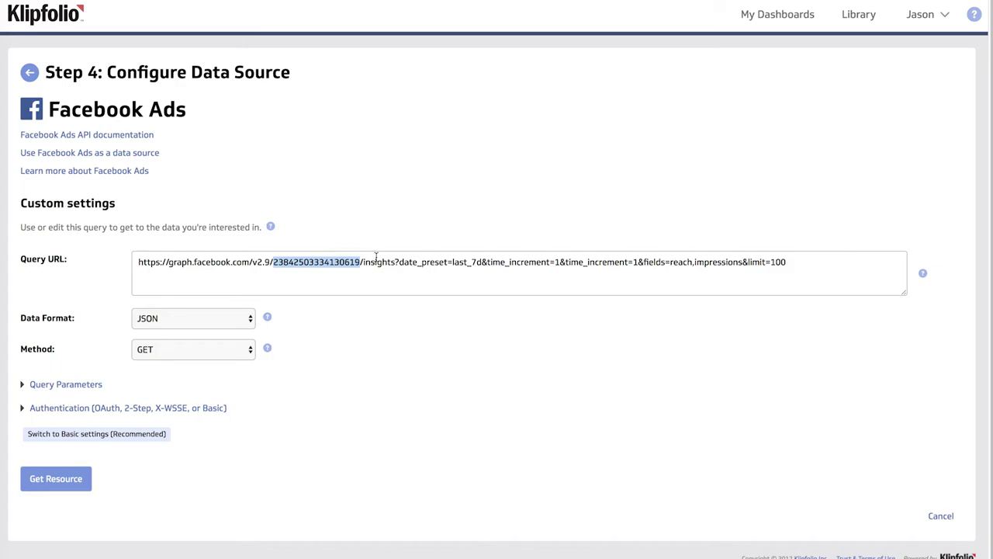
type("{")
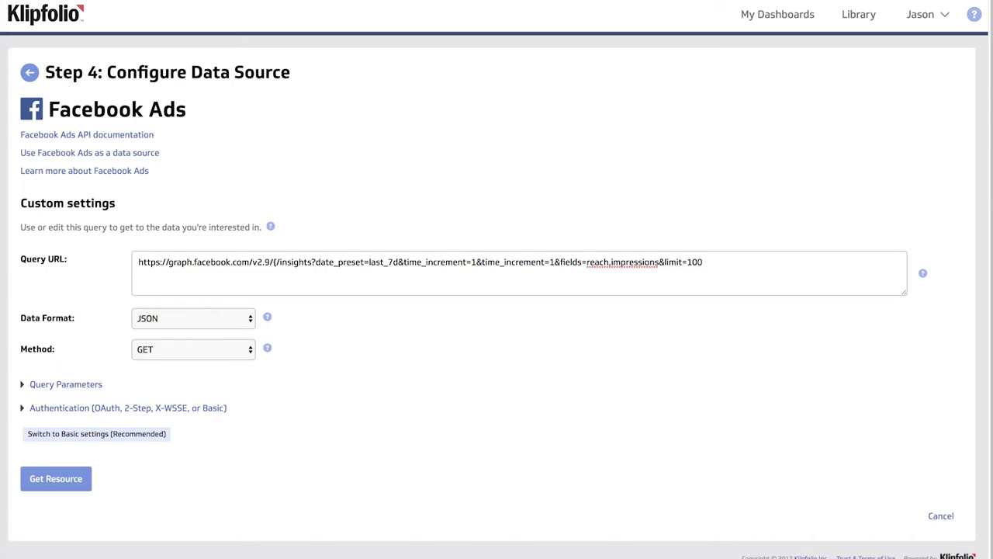
type("props")
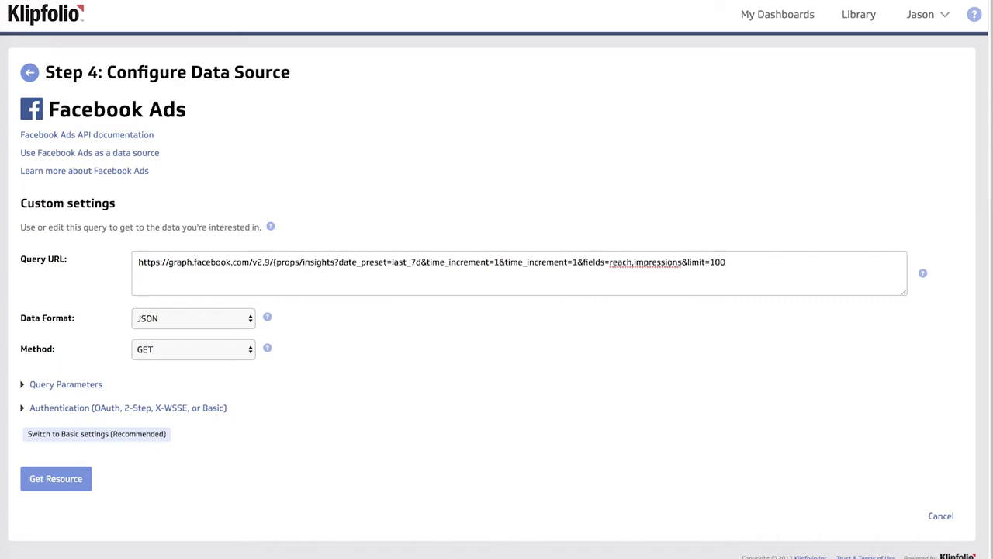
type(".")
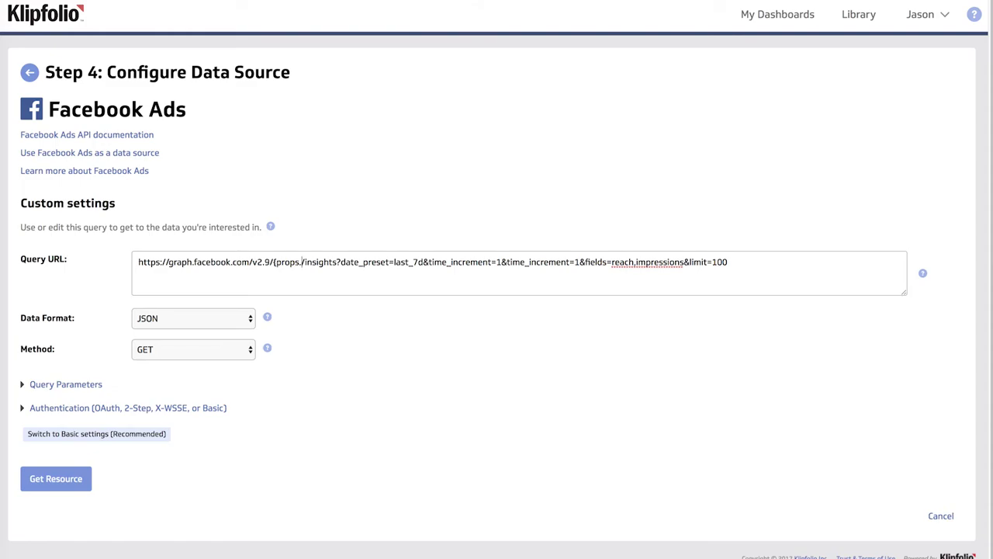
type("Ads")
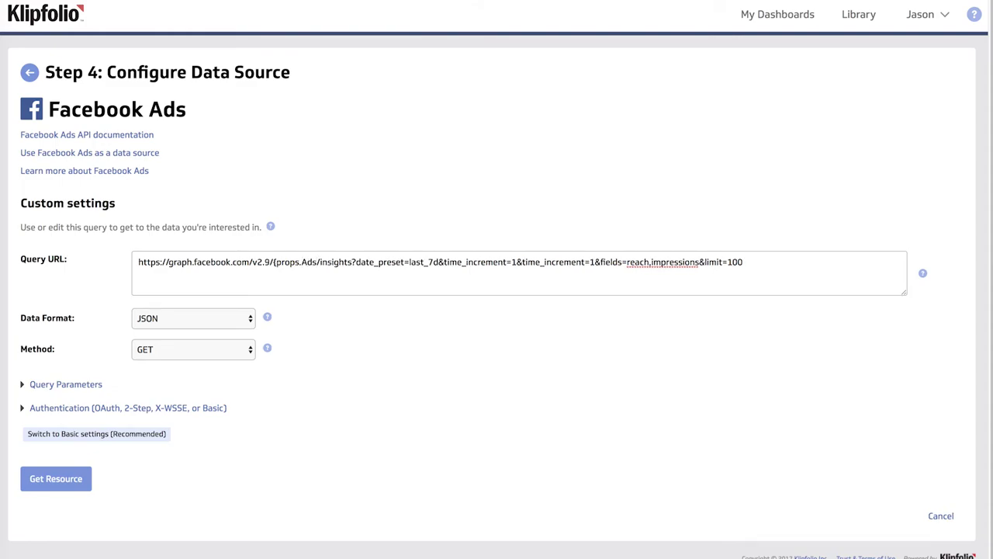
type("_test")
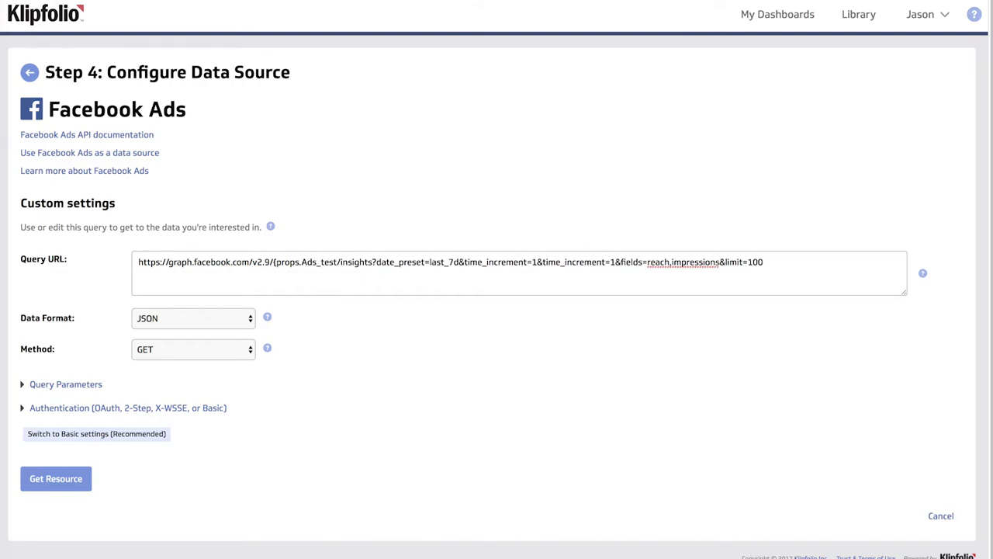
type("}")
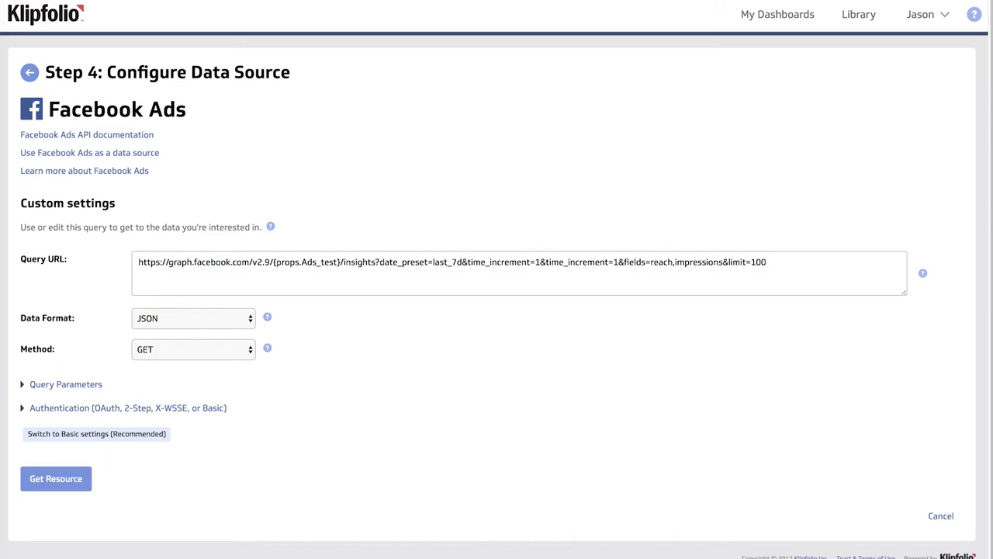
Step: Retrieve the data with the modified query URL, check the returned daily records and accept them
left_click(68, 478)
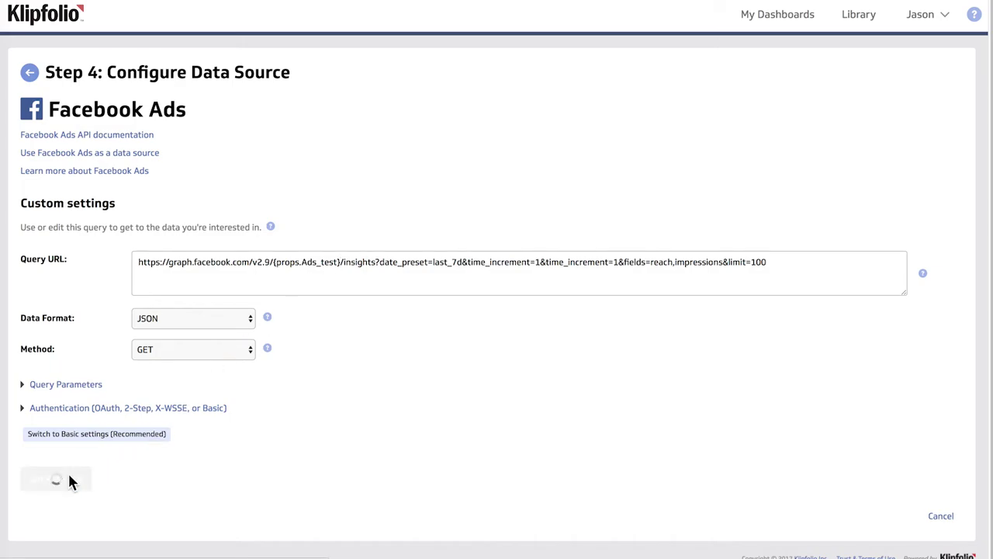
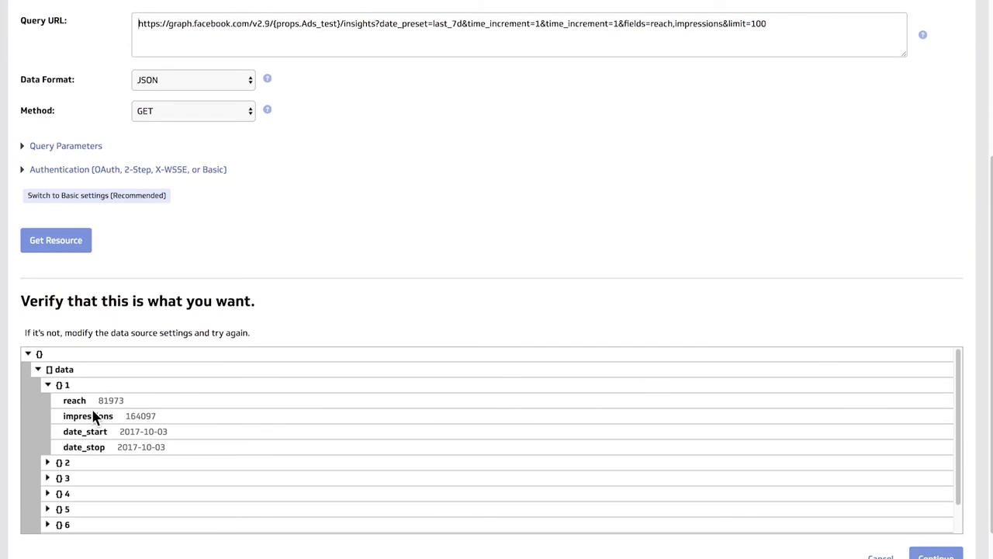
scroll(60, 476, "down", 2)
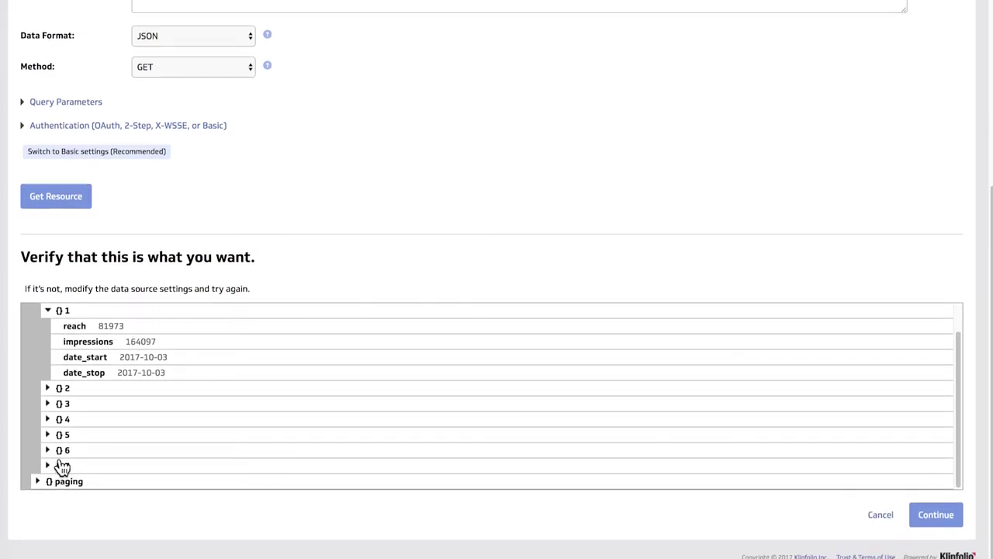
scroll(62, 466, "up", 1)
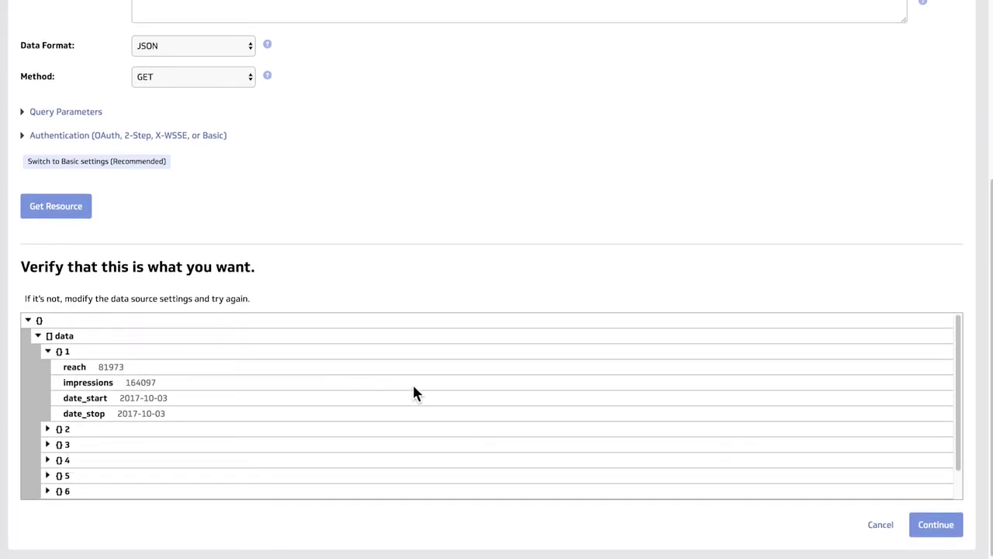
left_click(942, 533)
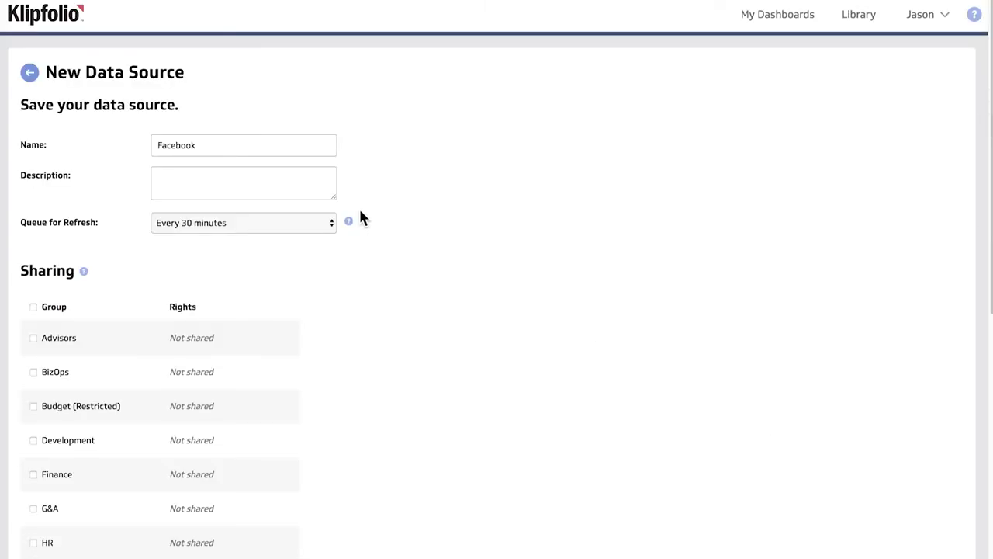
Step: Name the new data source FB Daily Stats ( Last 7 Days ) and save it
left_click_drag(211, 144, 114, 142)
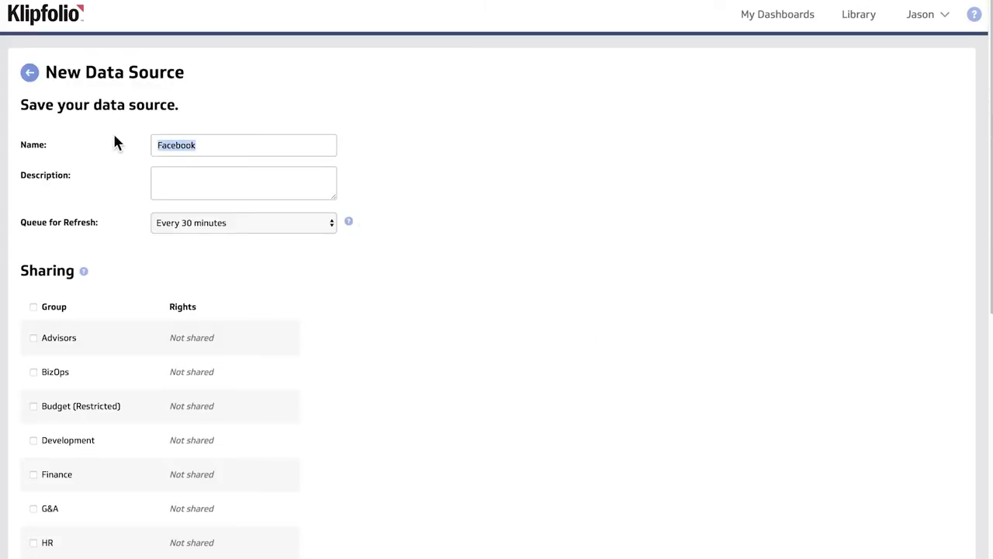
type("FB Daily Stats ( Last 7 Days")
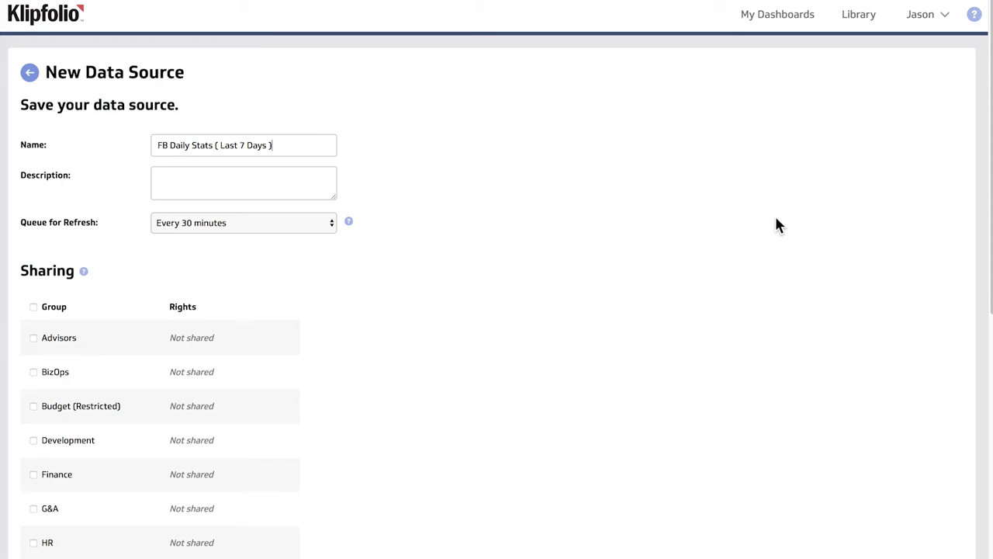
scroll(776, 218, "down", 6)
left_click(944, 509)
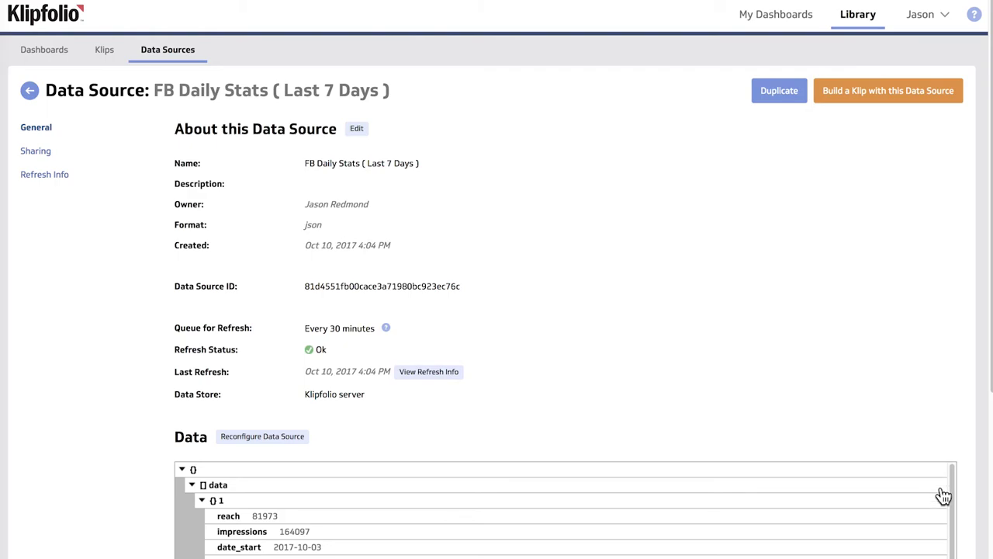
Step: Open the FB Ads Dynamic Data Source Klip from the dashboard for editing and add the FB Daily Stats ( Last 7 Days ) data source
left_click(766, 16)
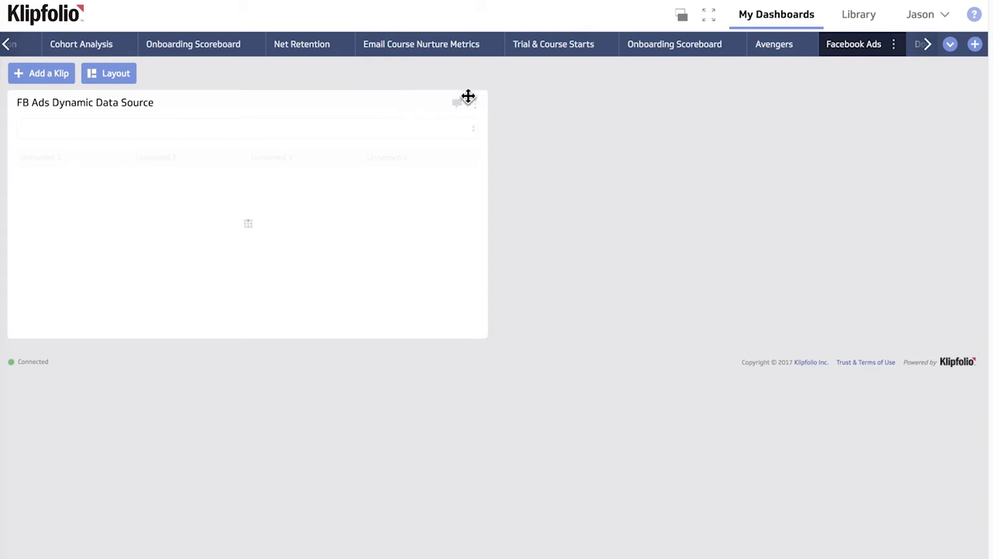
left_click(475, 103)
left_click(464, 127)
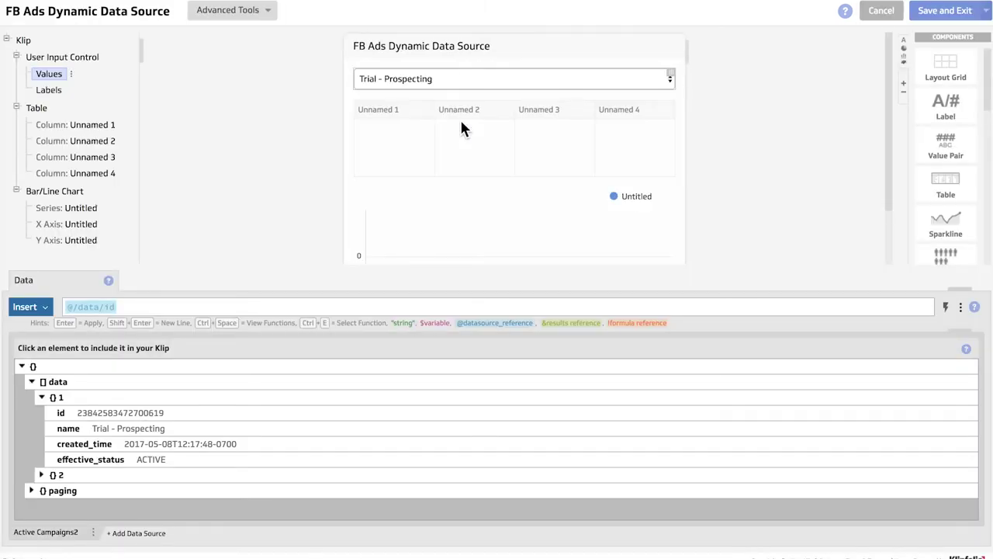
left_click(141, 537)
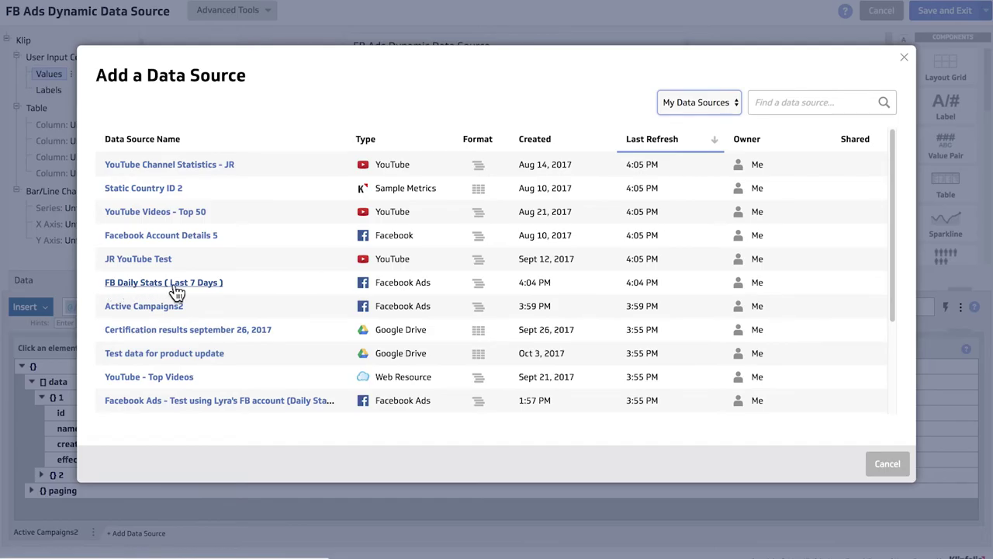
left_click(197, 289)
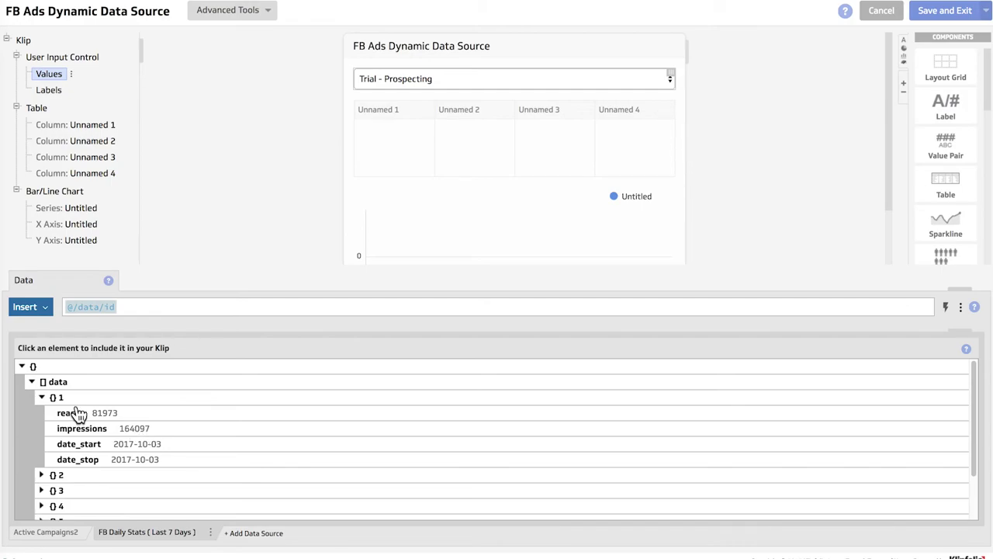
scroll(93, 432, "down", 1)
scroll(93, 432, "up", 1)
Step: Fill the table's first three columns with the date_start, reach and impressions fields of the daily stats data source
left_click(386, 116)
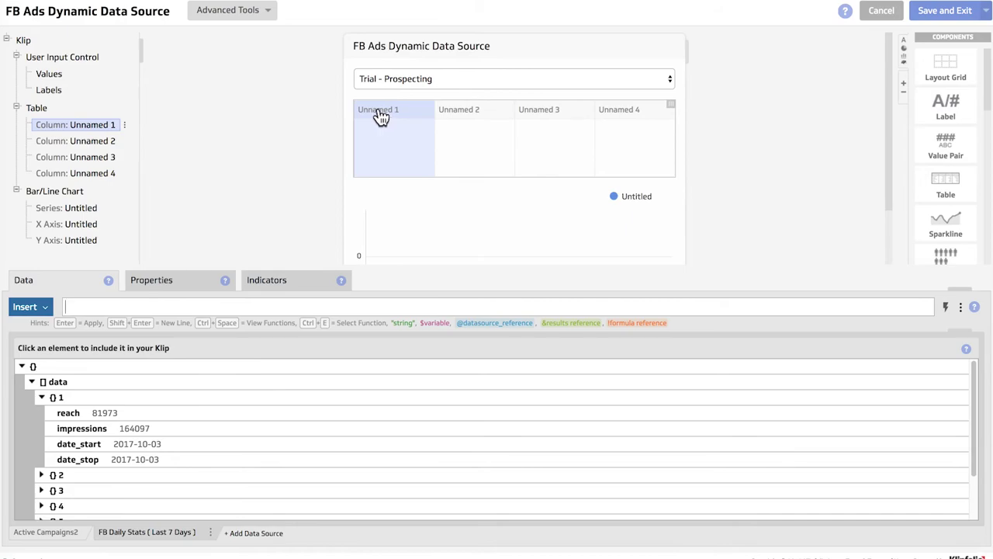
left_click(101, 450)
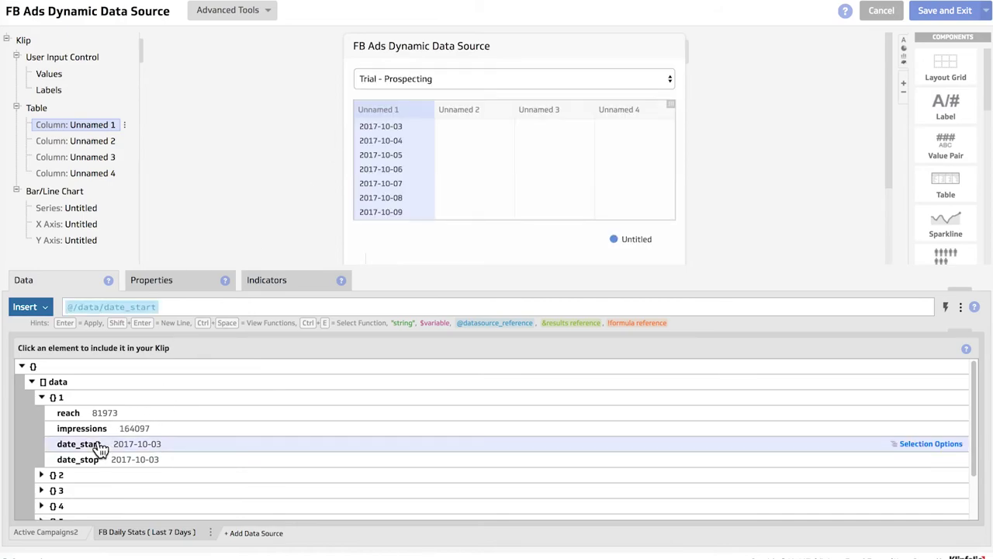
left_click(475, 113)
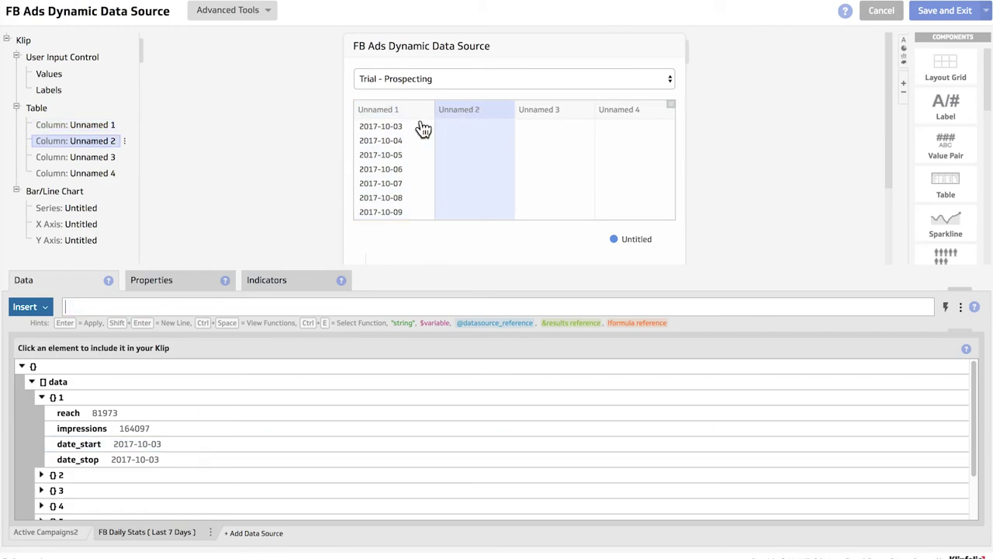
left_click(83, 419)
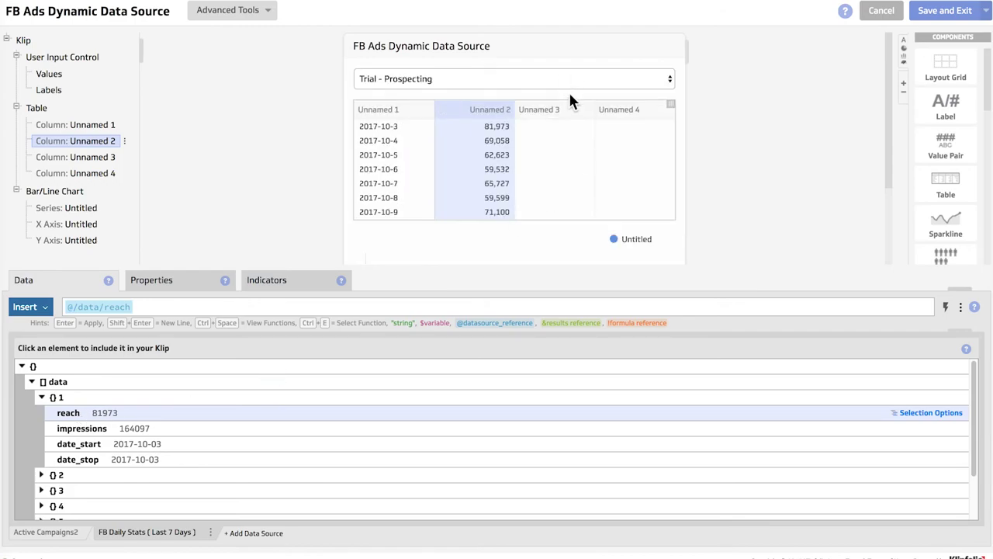
left_click(555, 115)
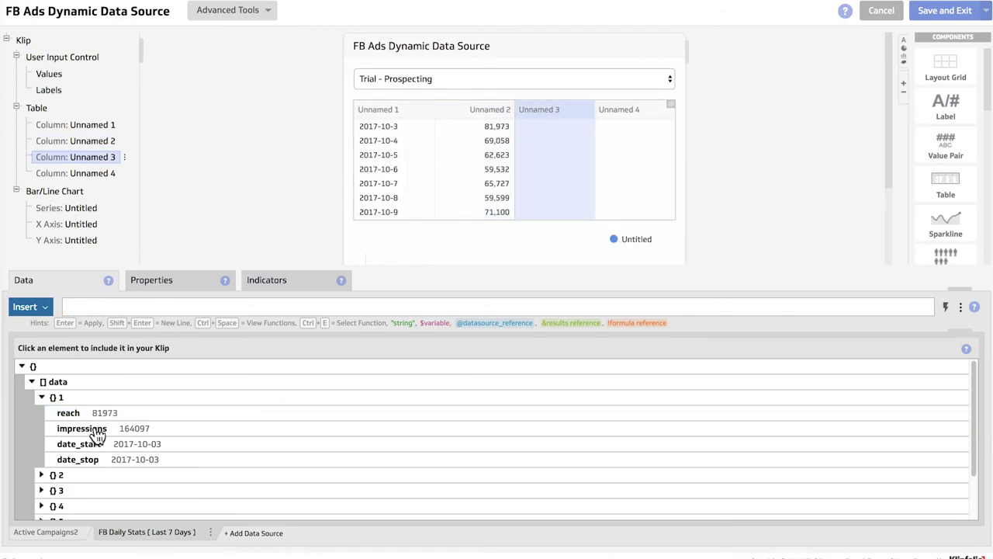
left_click(97, 433)
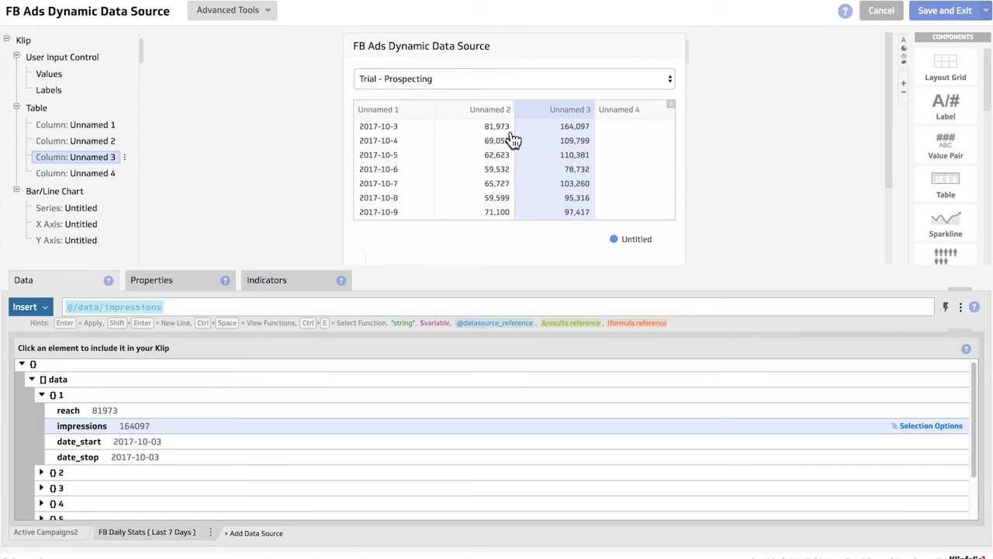
Step: Rename the three filled table columns, from first to third, as Date, Reach and Impressions
left_click(165, 286)
triple_click(172, 338)
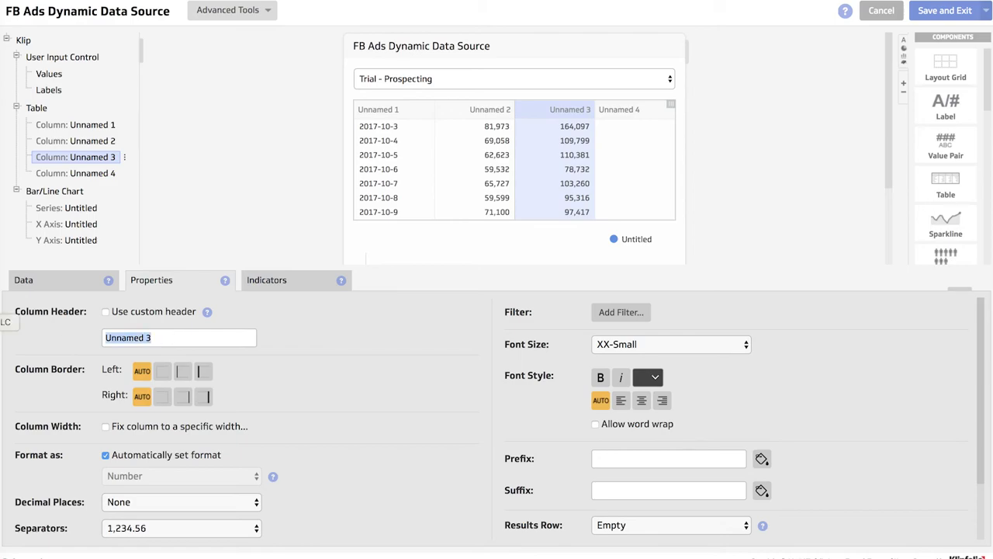
type("Impressions")
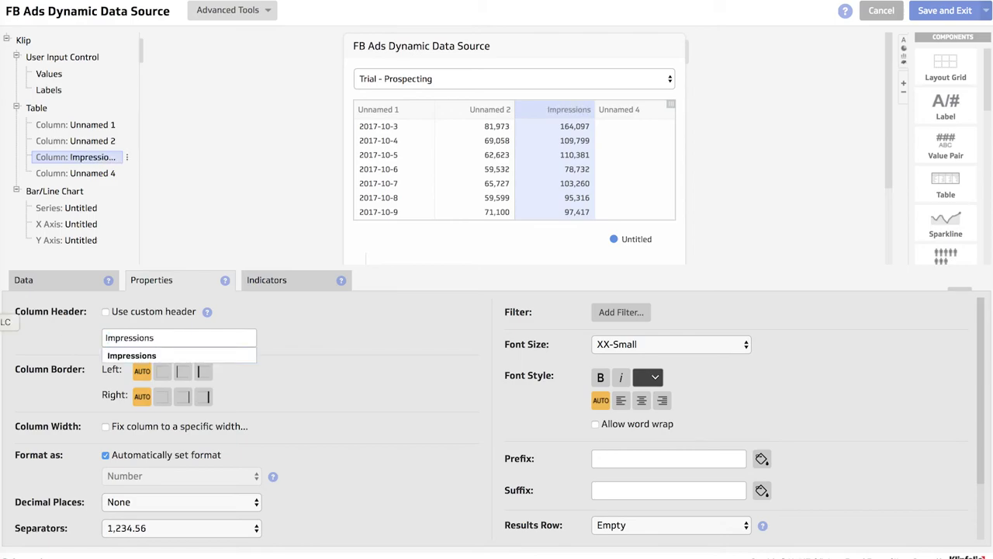
left_click(494, 118)
type("Reach")
left_click(375, 114)
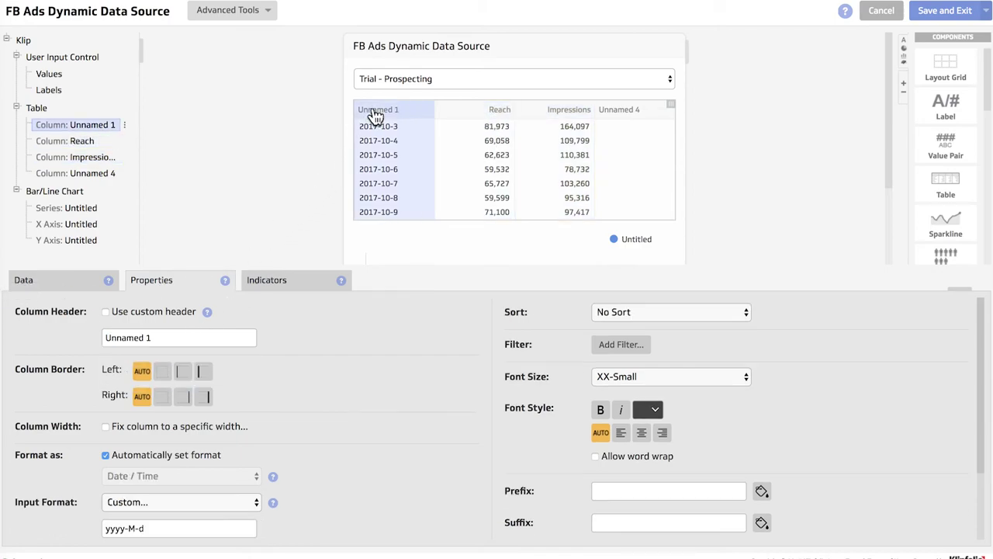
type("Date")
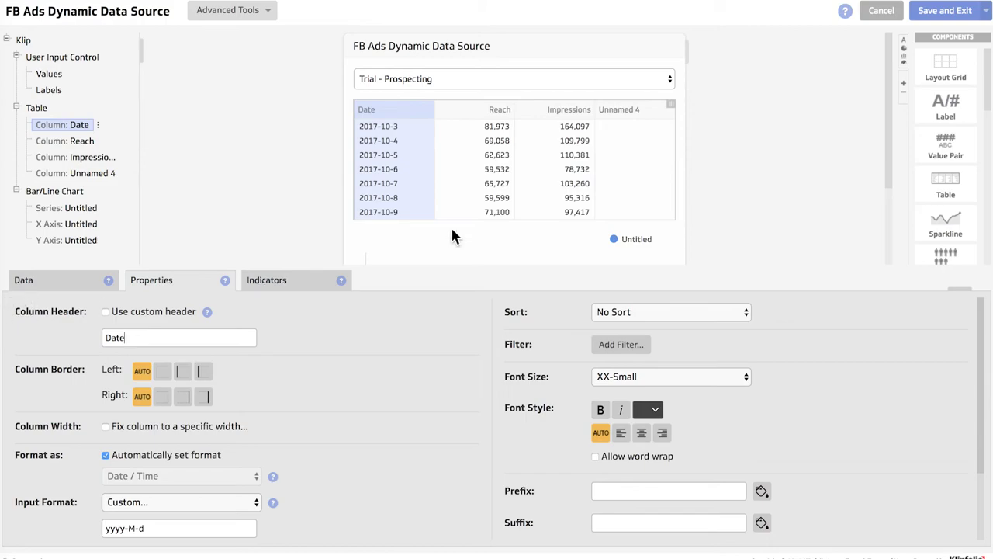
Step: Delete the empty fourth column, Unnamed 4, from the table
left_click(638, 111)
left_click(641, 114)
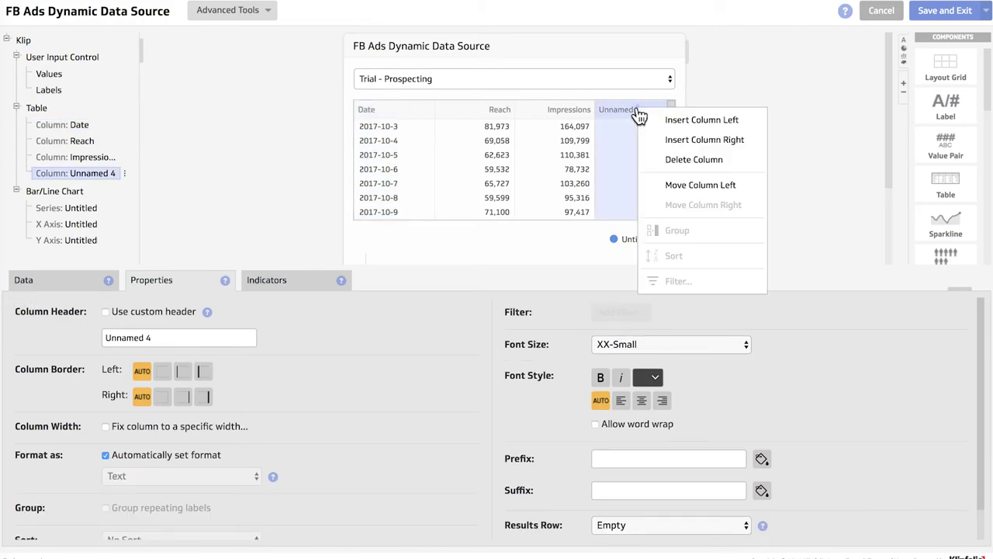
left_click(693, 161)
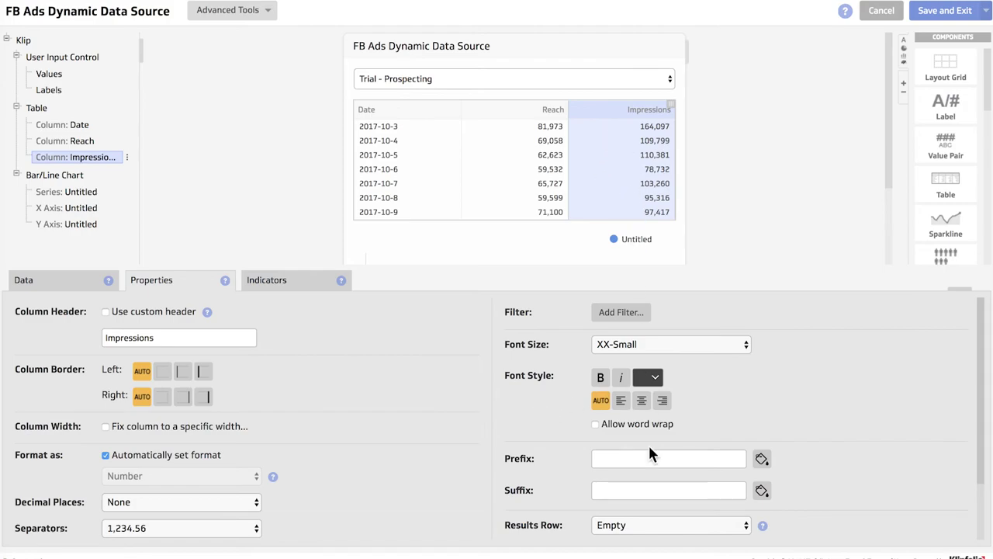
Step: Add a Sum results row to the table's Impressions and Reach columns
left_click(643, 528)
left_click(641, 537)
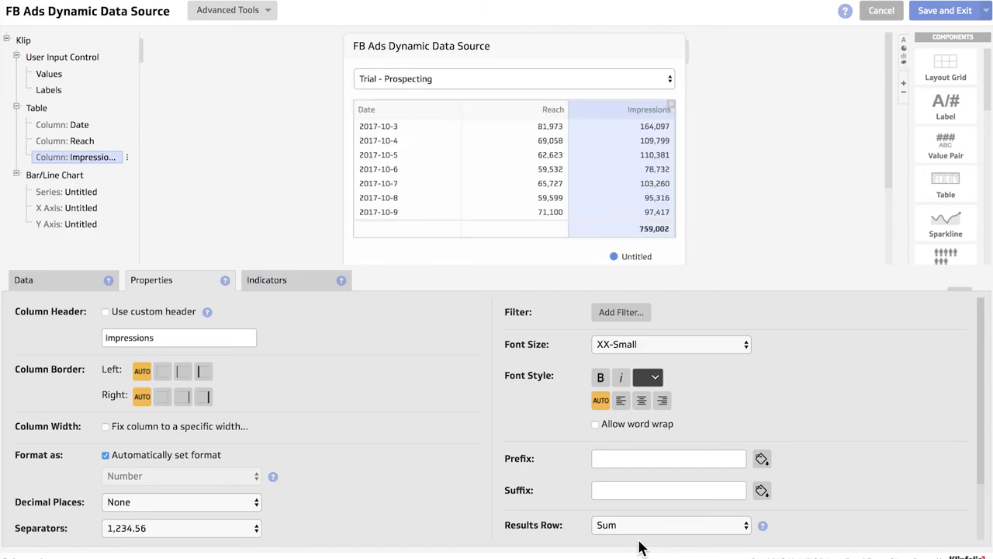
left_click(555, 116)
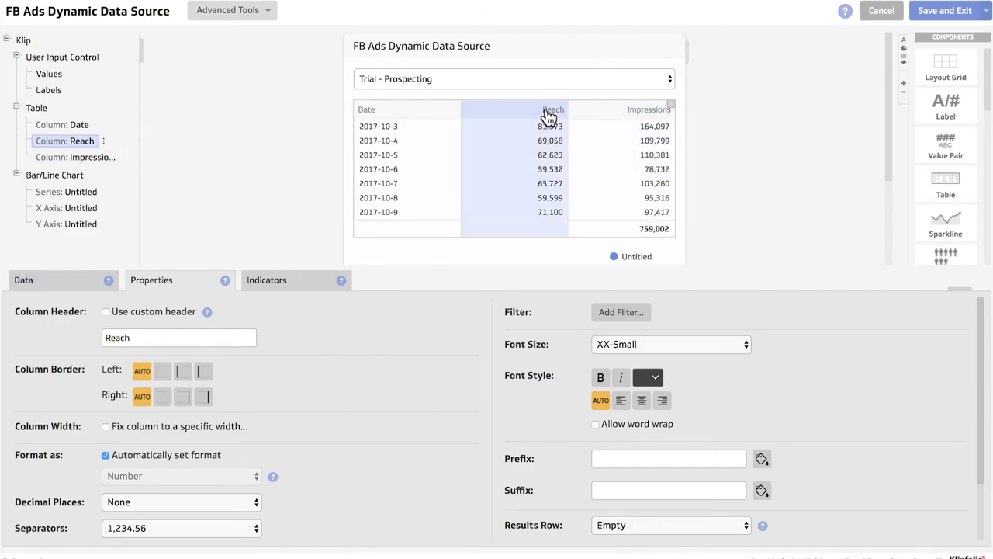
left_click(671, 528)
left_click(669, 537)
Step: Switch the campaign drop-down to Trial Retargeting to check that the table data follows the selection
left_click(510, 78)
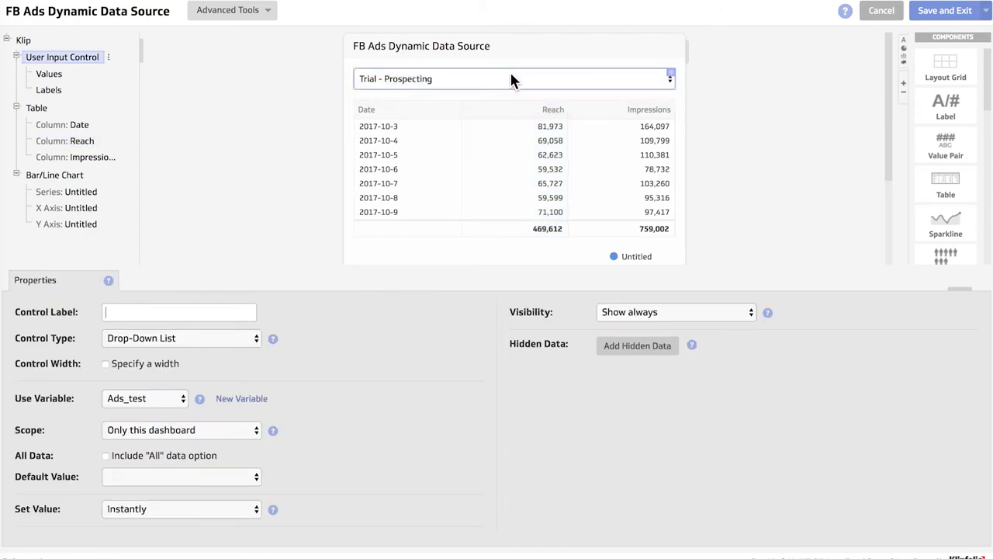
left_click(510, 79)
left_click(506, 90)
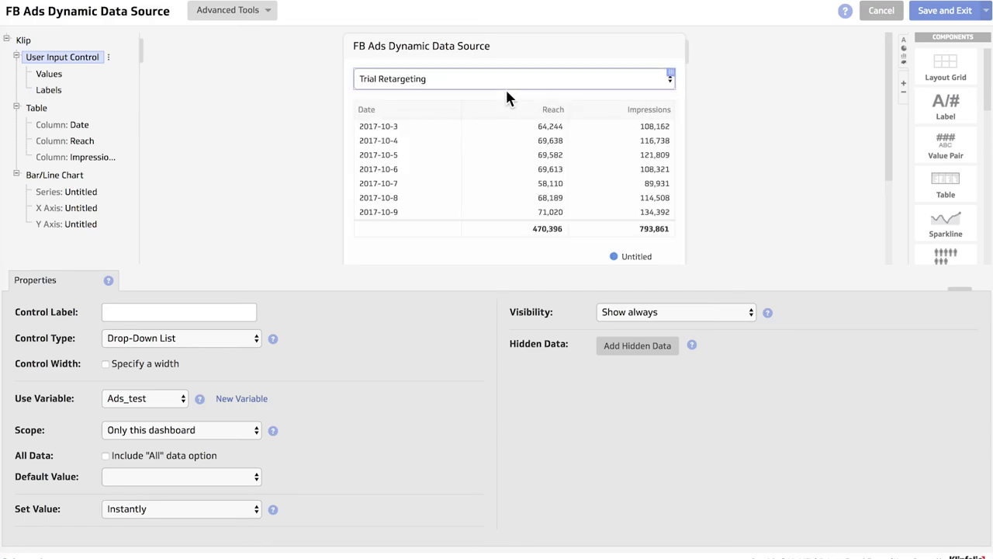
Step: Fill the bar/line chart's X axis with the date_start field of the FB Daily Stats ( Last 7 Days ) data source
scroll(752, 105, "down", 3)
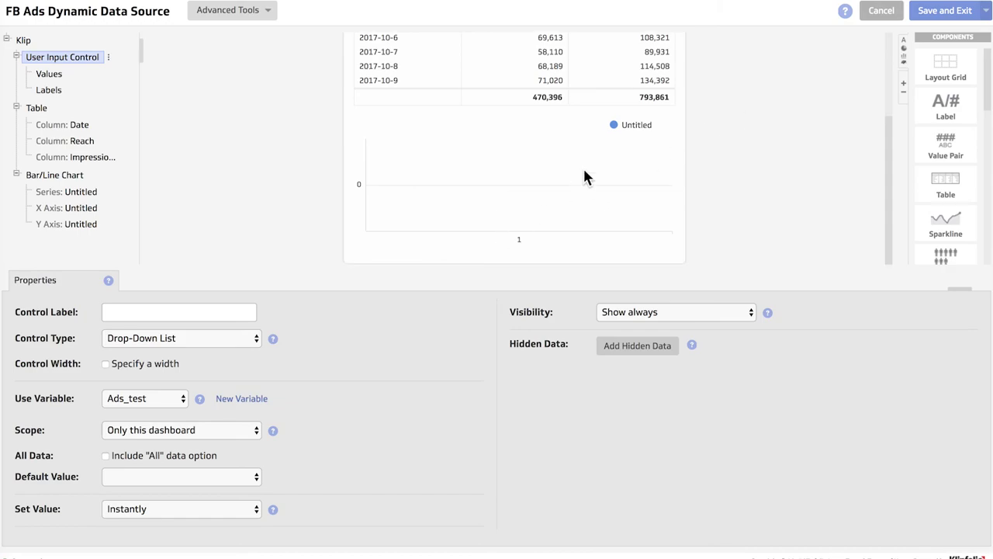
left_click(582, 168)
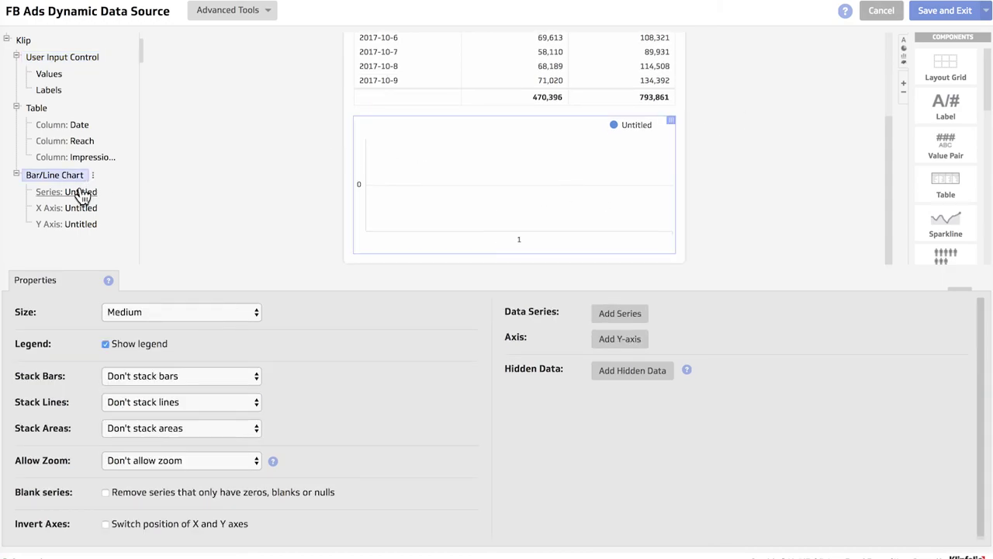
left_click(66, 209)
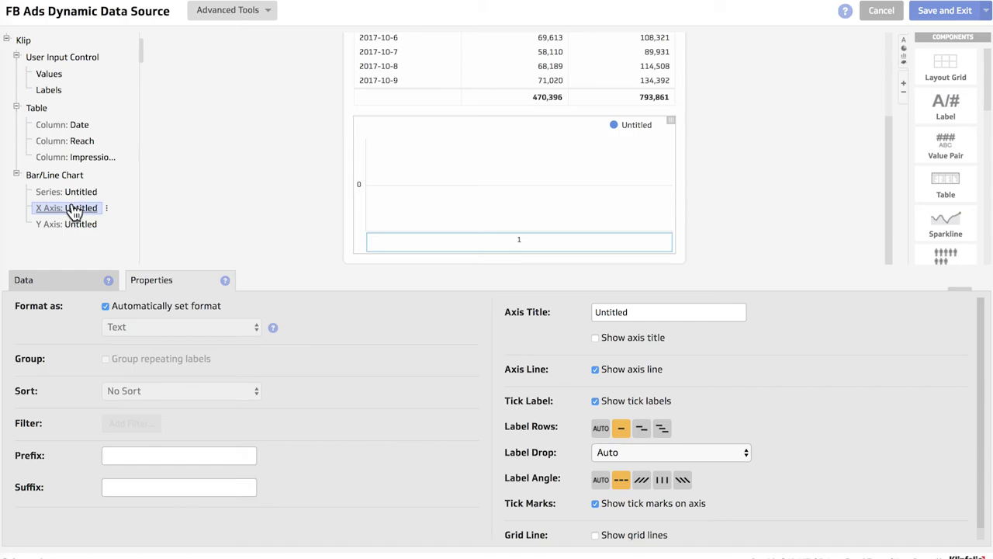
left_click(55, 286)
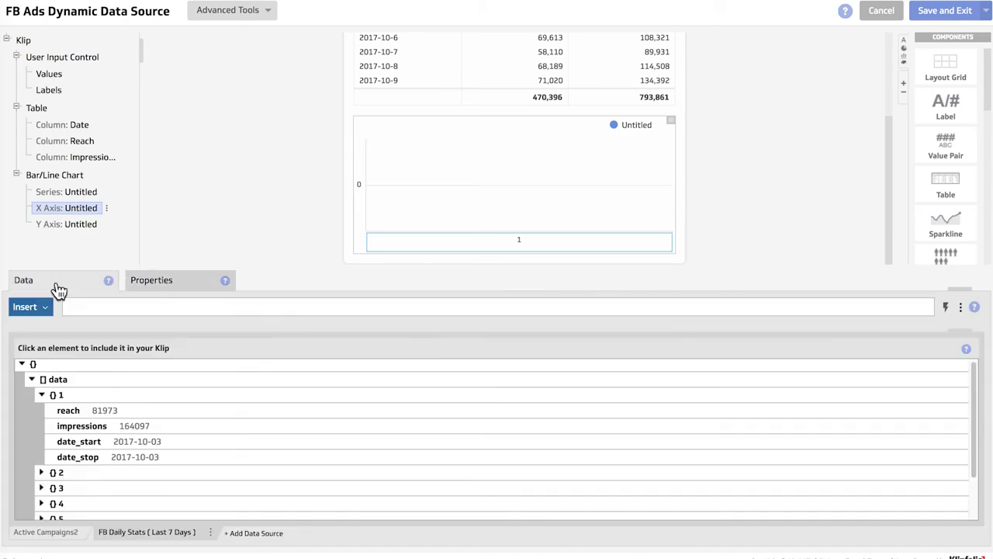
left_click(107, 445)
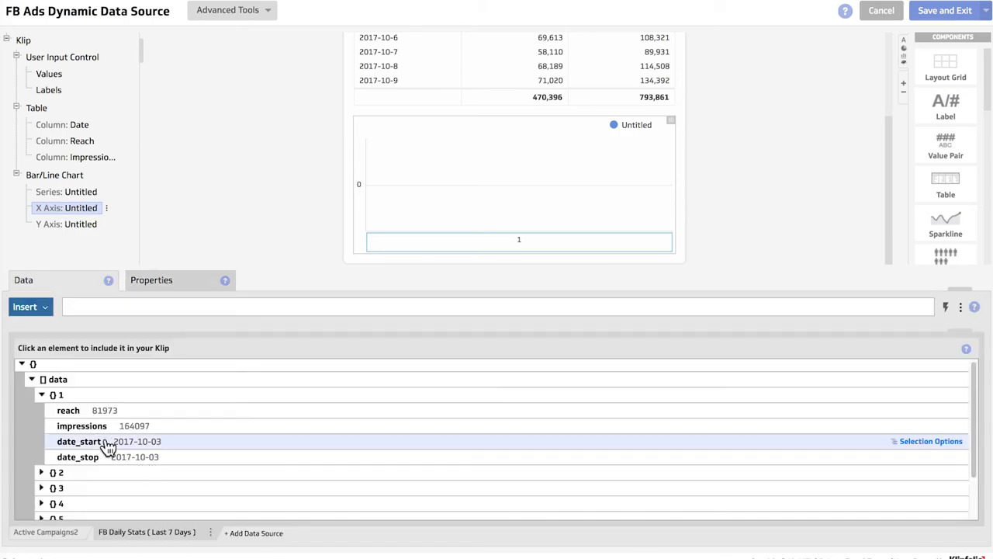
Step: Set the display format of the chart's X axis dates to the month-and-day style August 5
left_click(170, 285)
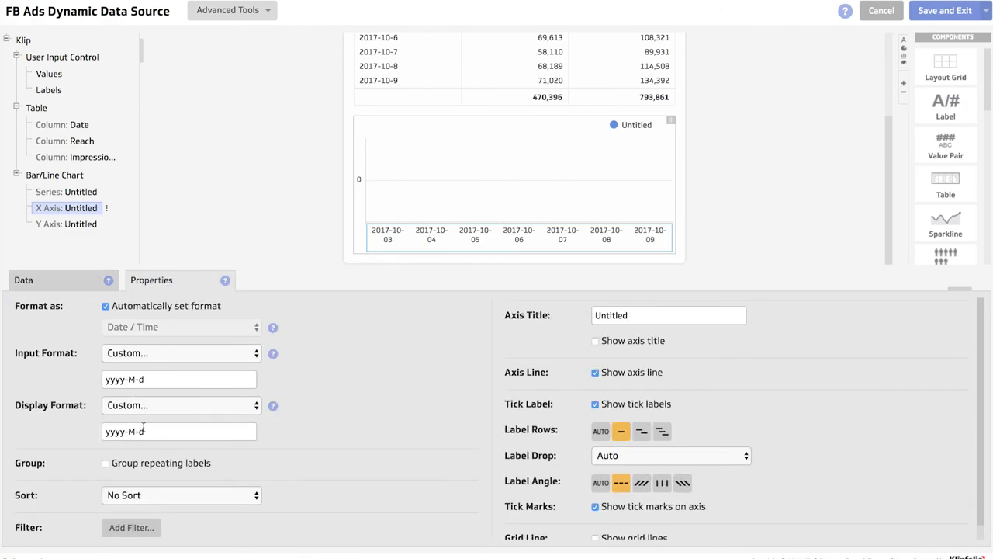
left_click(151, 404)
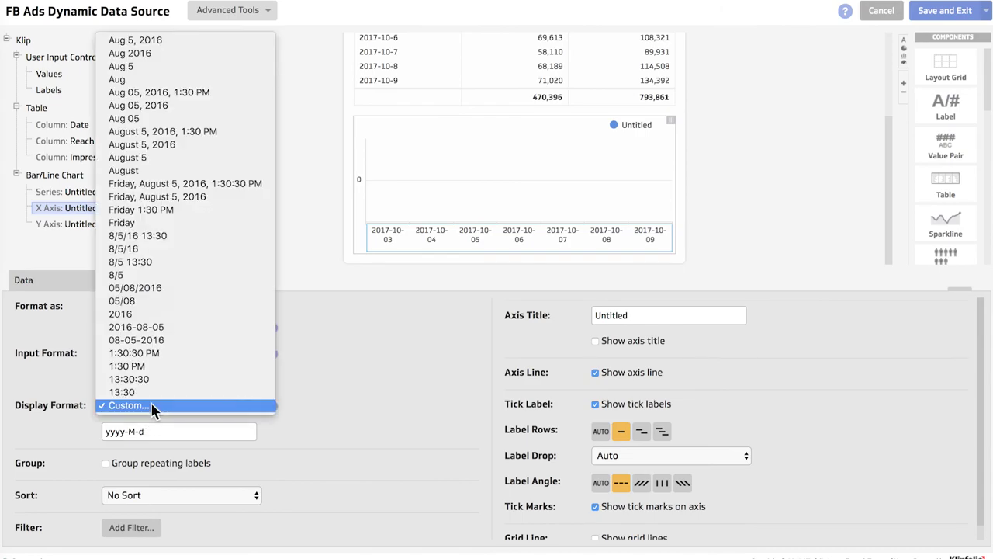
left_click(162, 159)
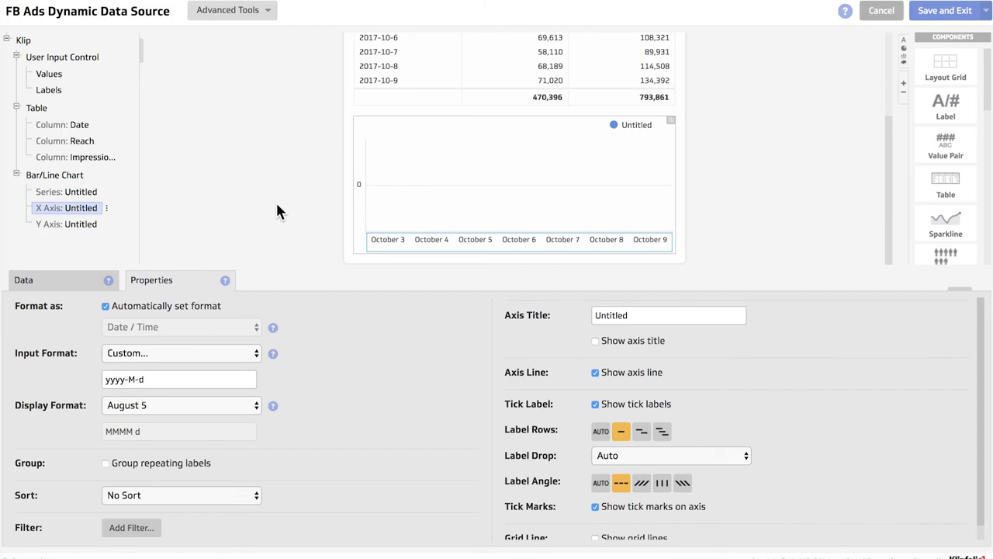
Step: Fill the chart's series with the impressions field of the daily stats data source and label the series Impressions
left_click(70, 193)
left_click(69, 283)
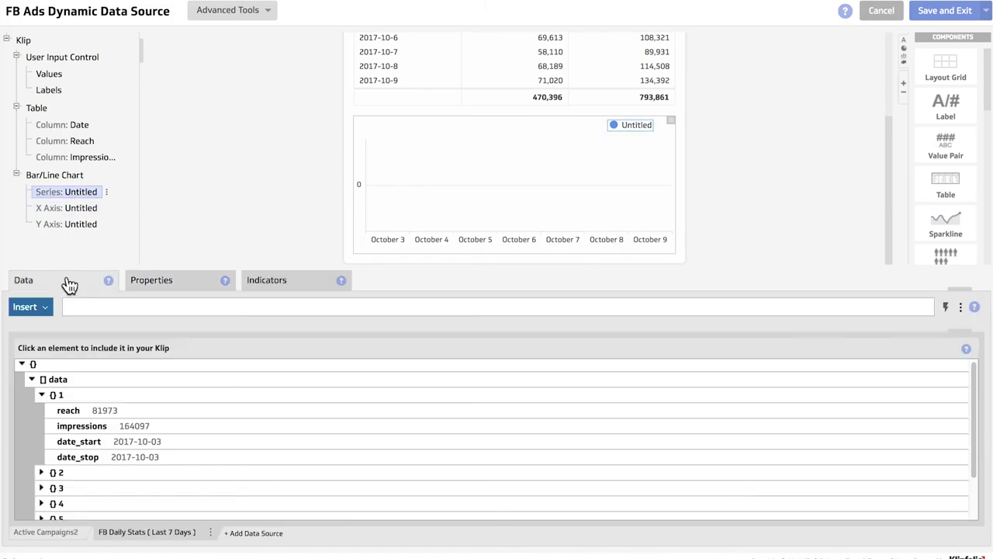
left_click(134, 433)
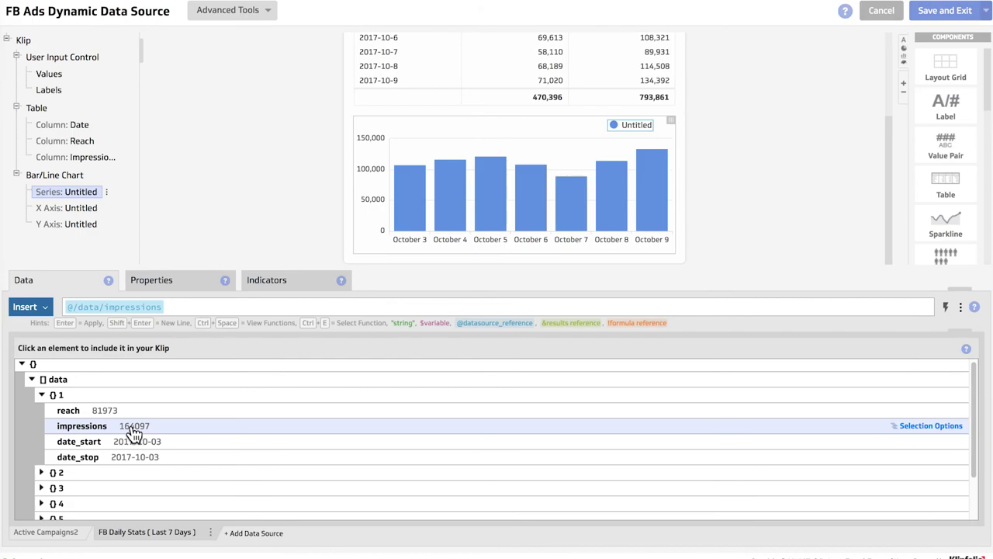
left_click(633, 128)
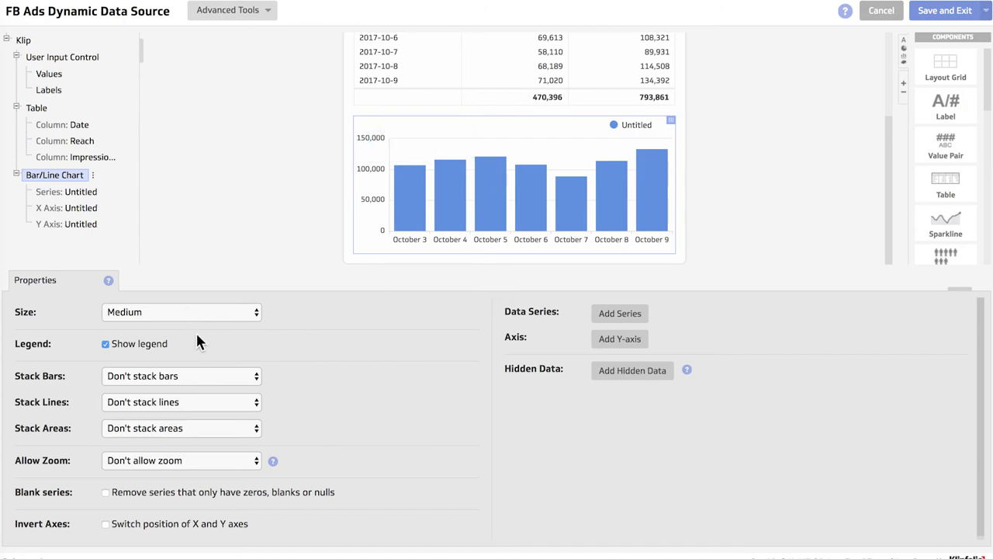
left_click(635, 126)
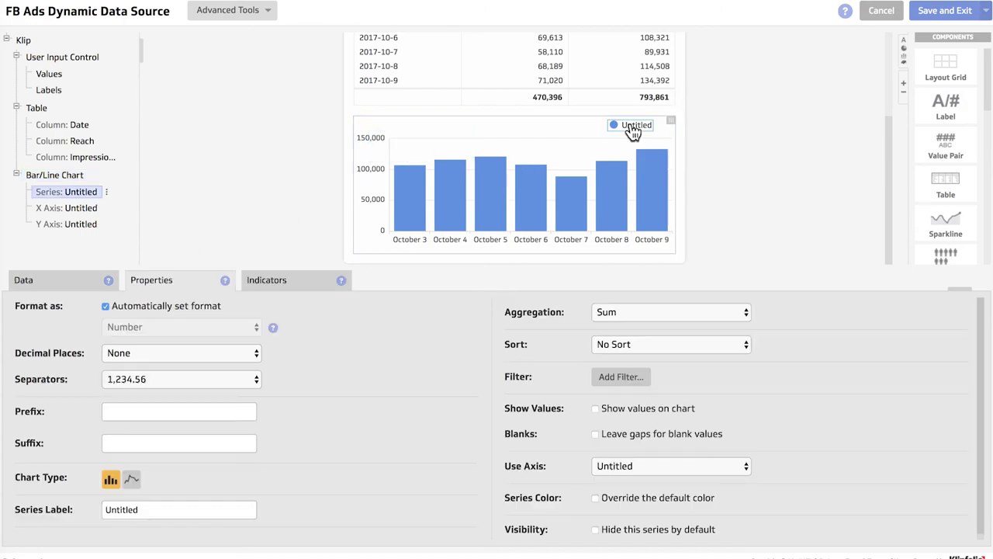
left_click_drag(203, 509, 27, 499)
type("Impressions")
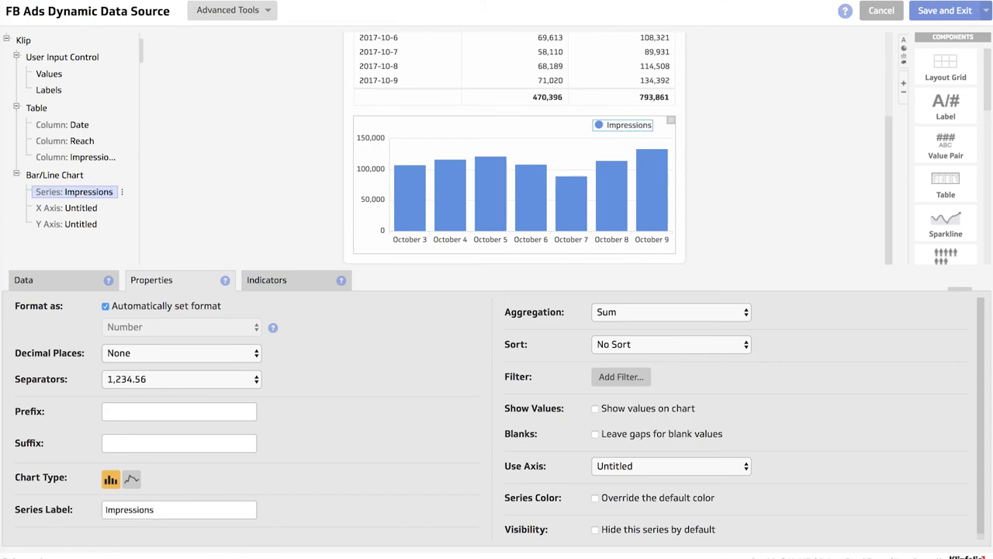
Step: Switch the campaign drop-down to Trial - Prospecting and examine the table data for that campaign
scroll(729, 186, "up", 3)
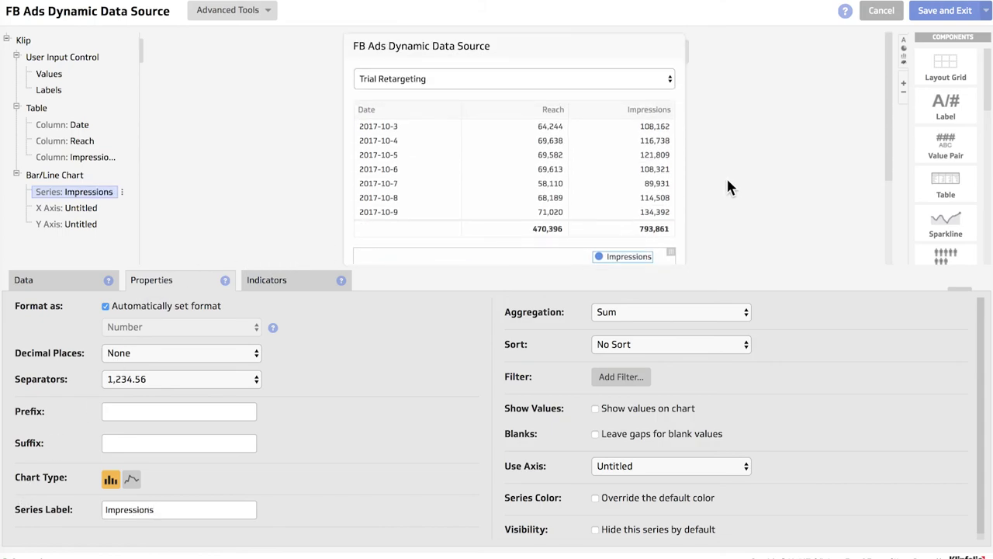
left_click(515, 72)
left_click(516, 74)
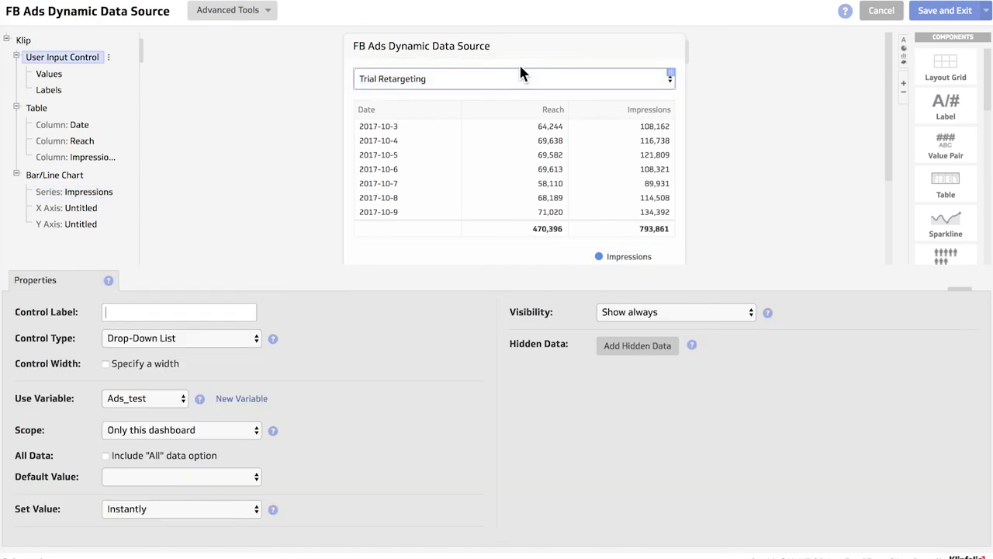
left_click(518, 67)
left_click(516, 68)
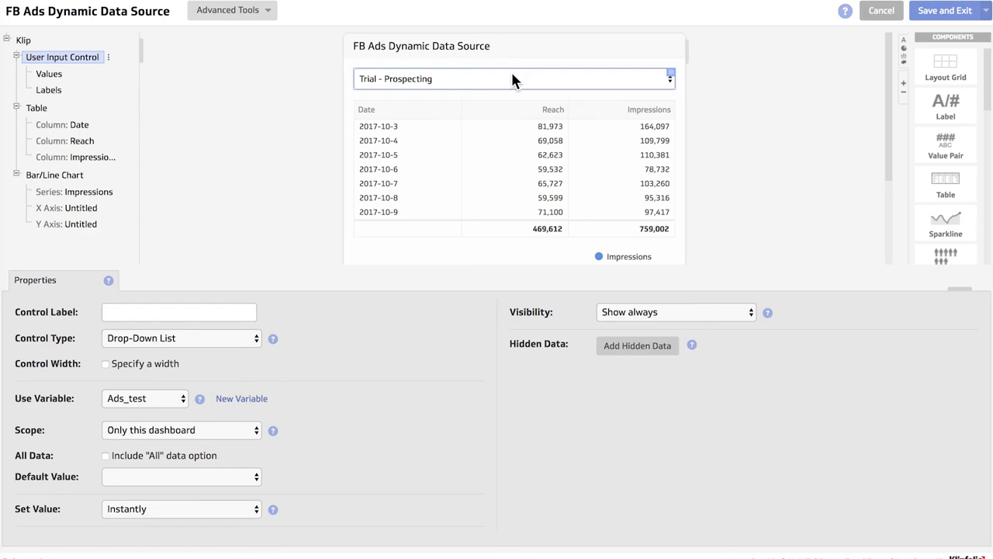
Step: Select Trial Retargeting in the campaign drop-down, examine its table and chart, and return the selection to Trial - Prospecting
left_click(508, 77)
left_click(498, 96)
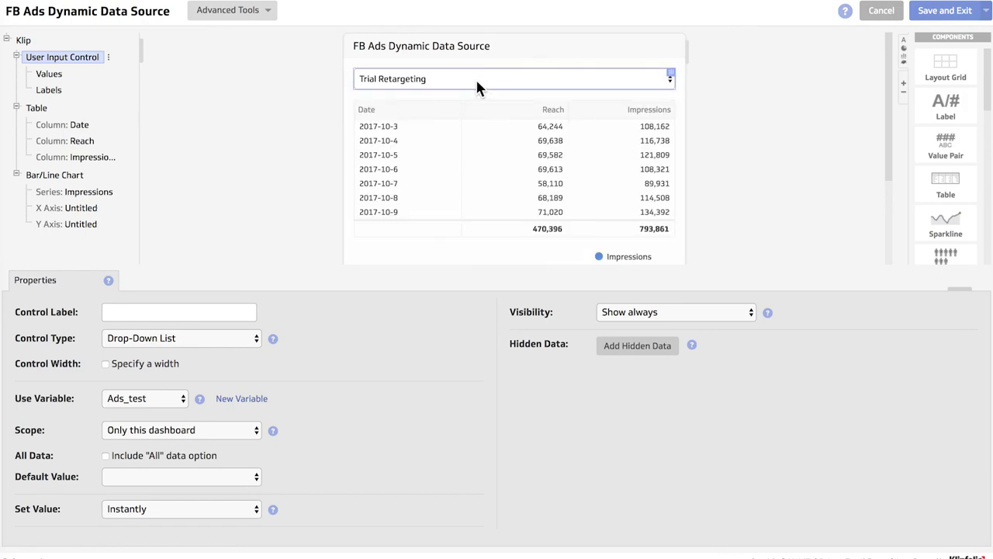
scroll(733, 101, "down", 3)
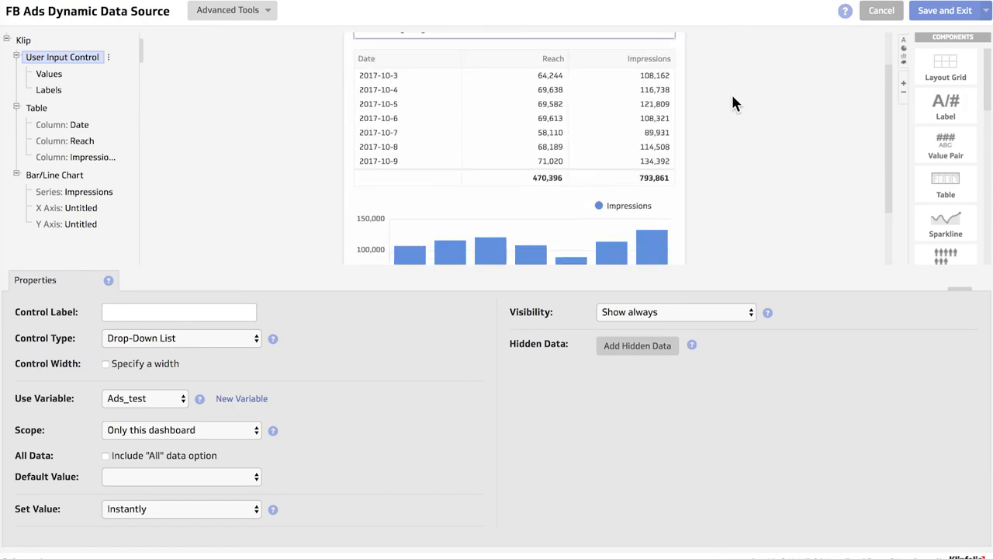
scroll(732, 93, "up", 3)
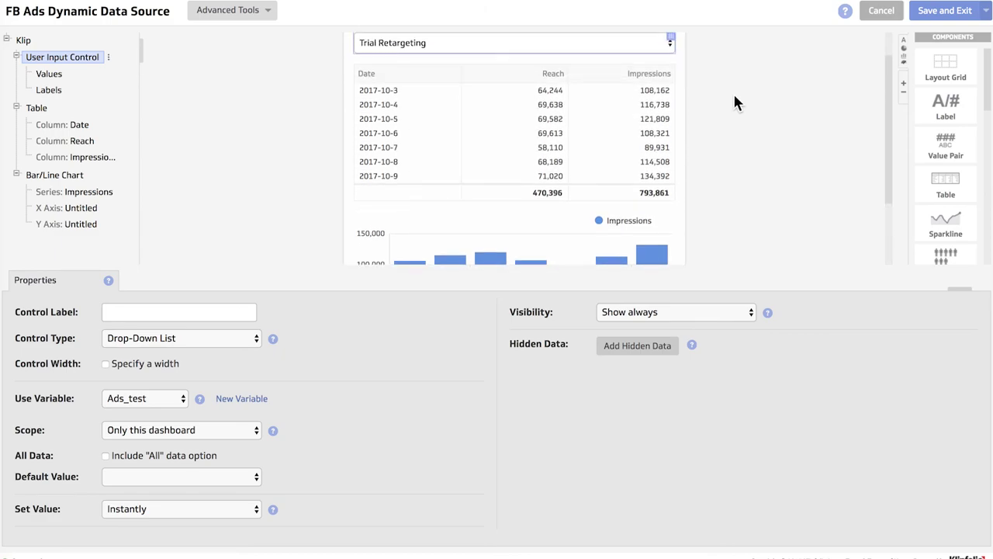
left_click(543, 83)
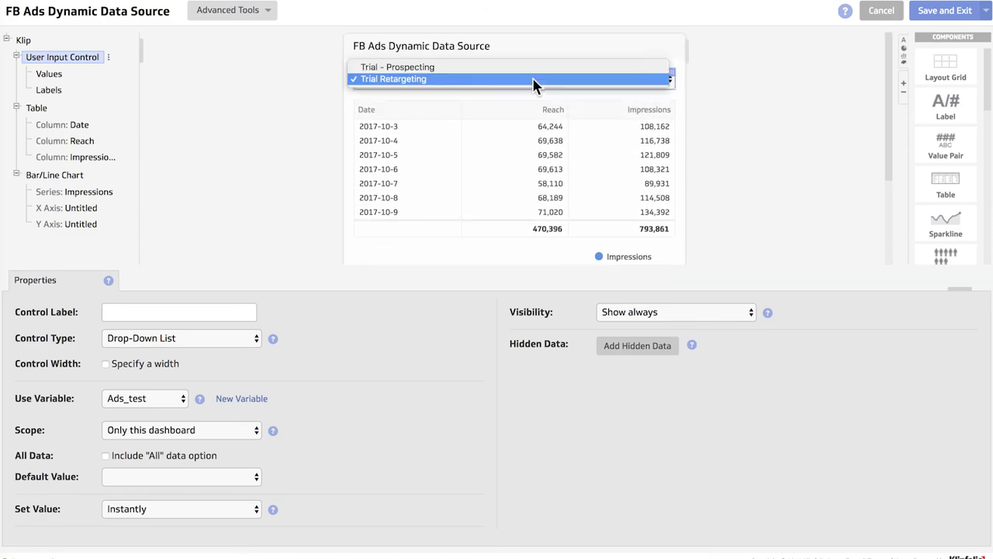
left_click(531, 68)
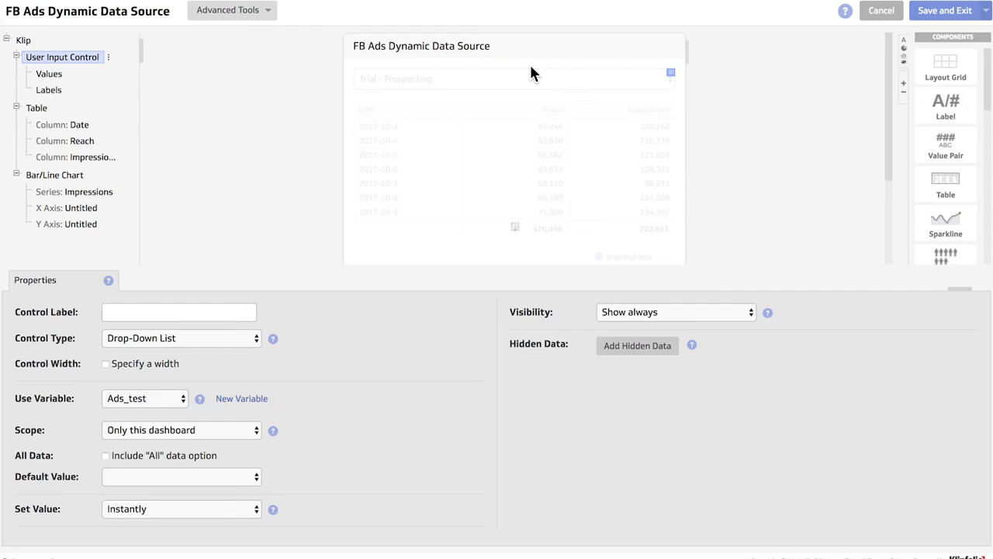